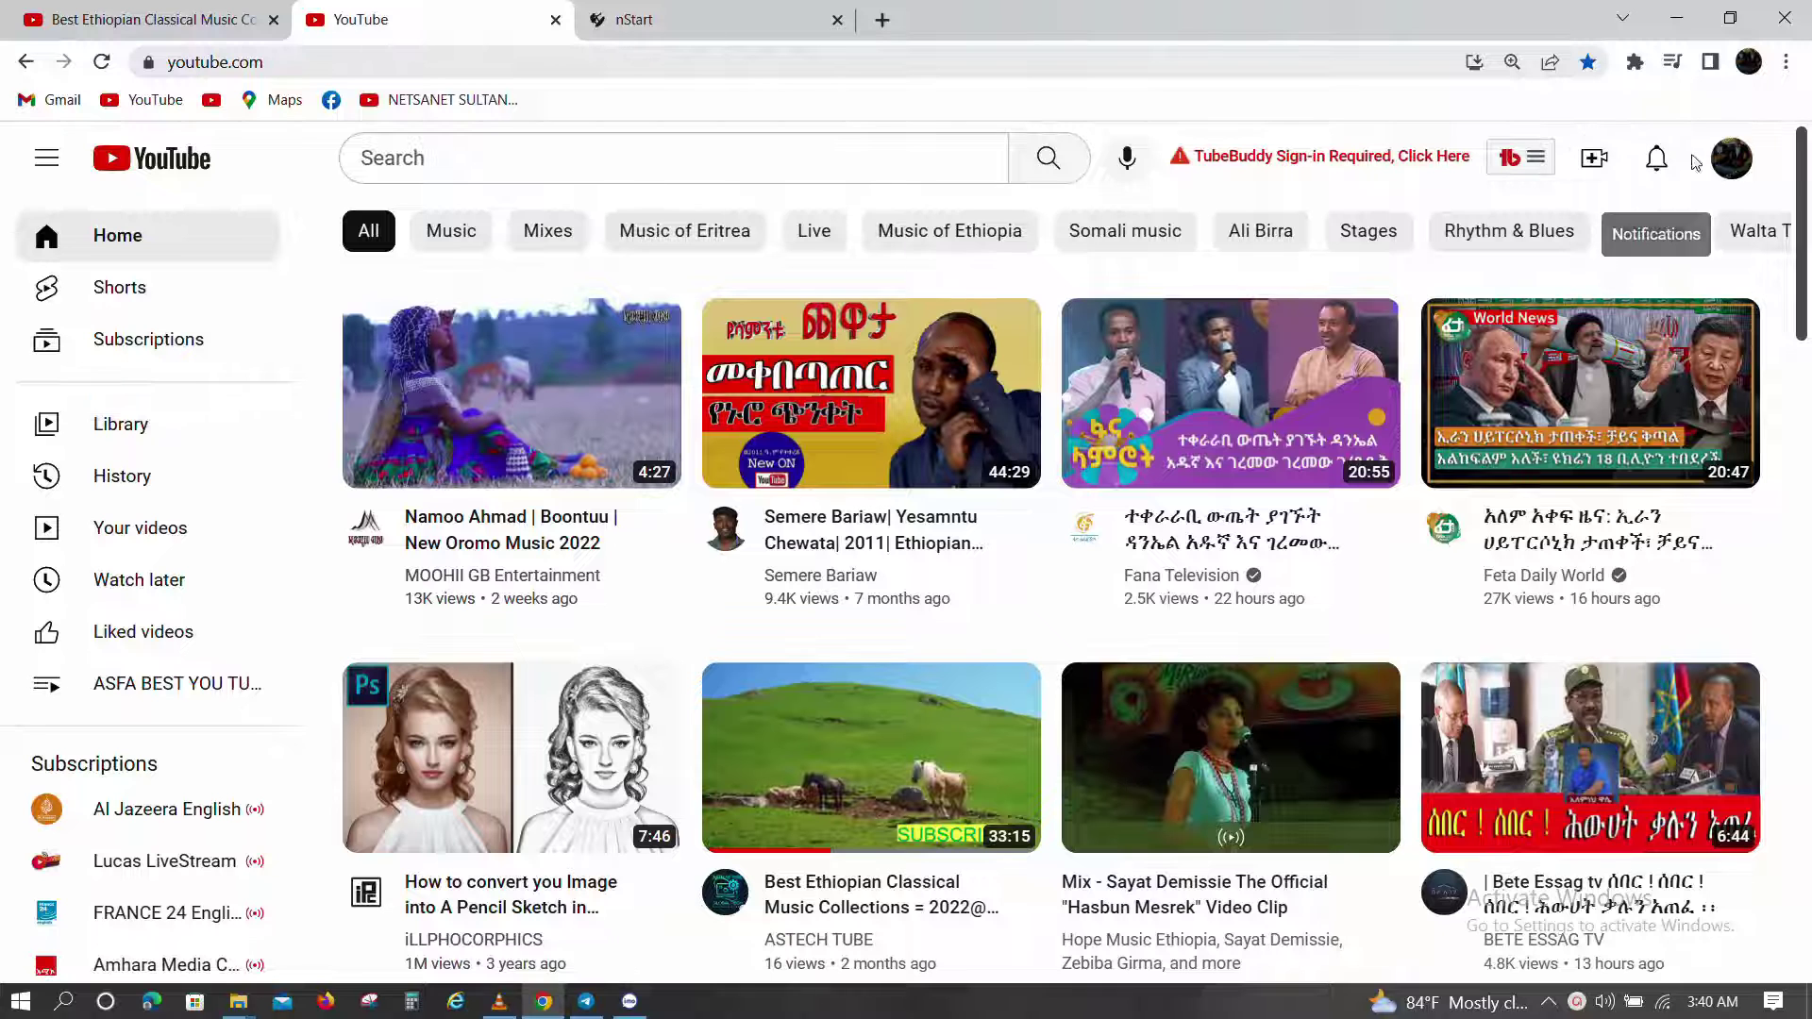
- Open your own channel page and start uploading a new video from there
click(1731, 158)
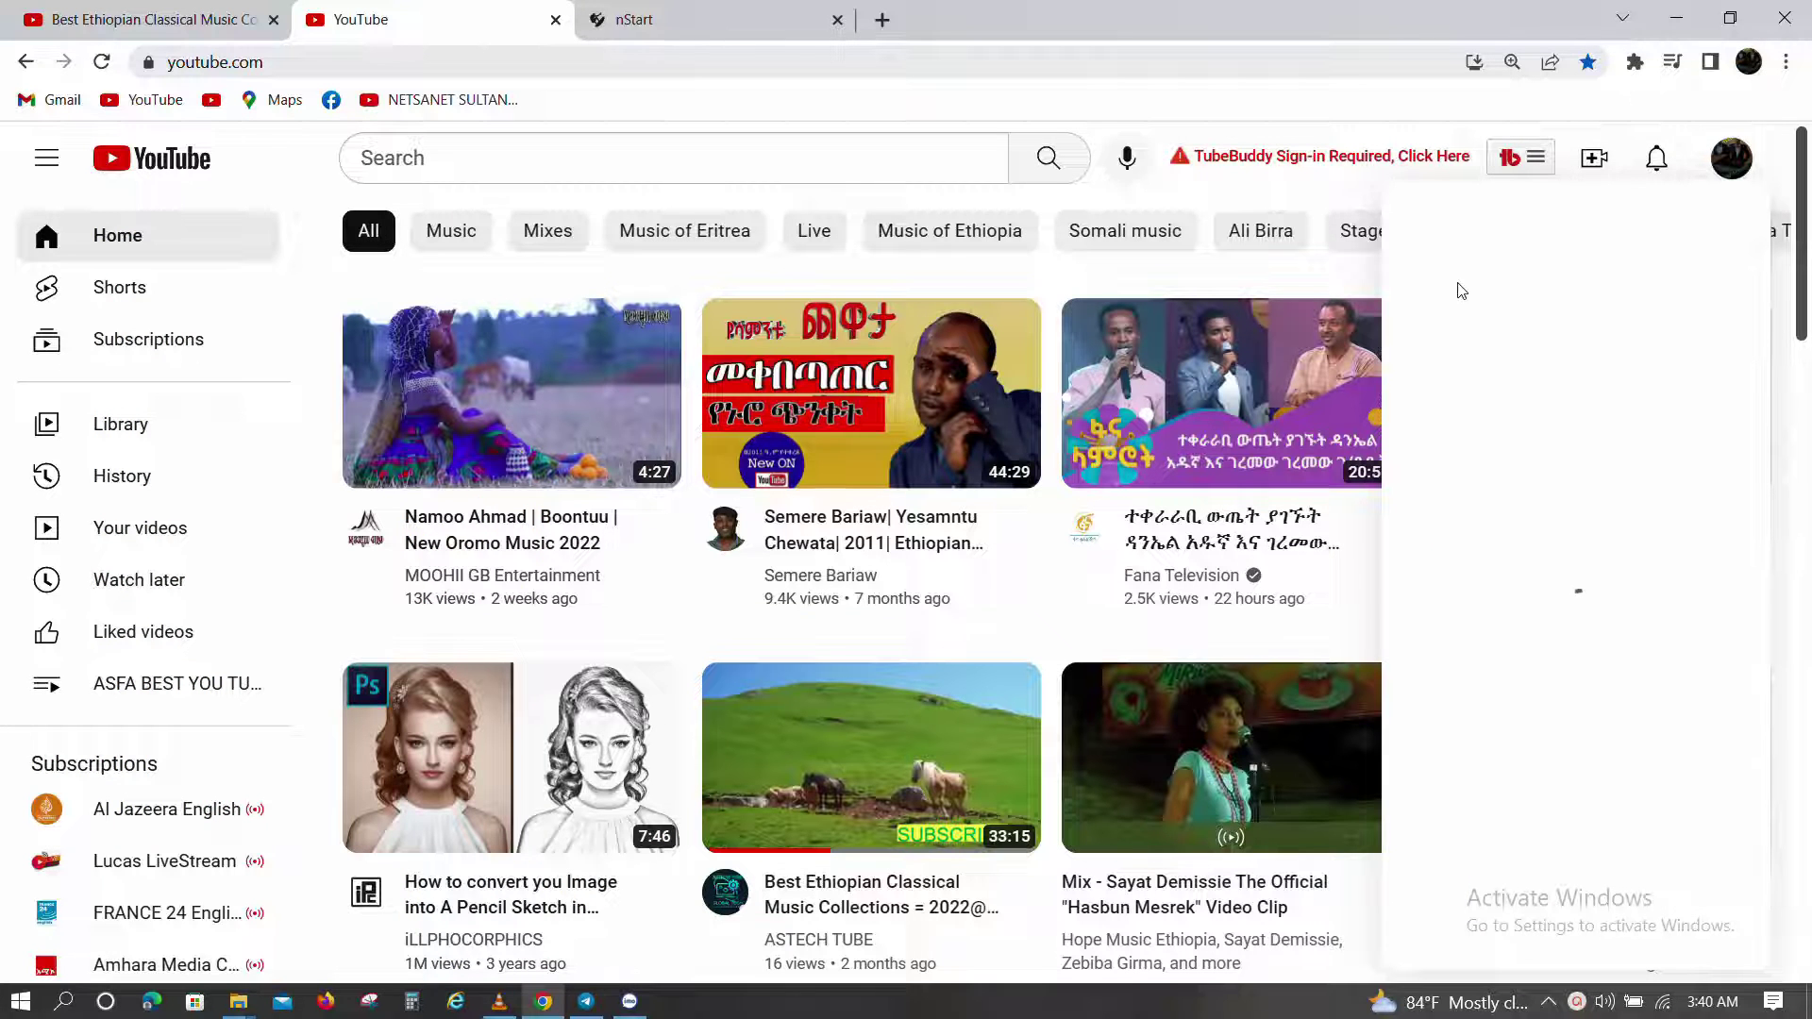
click(1451, 292)
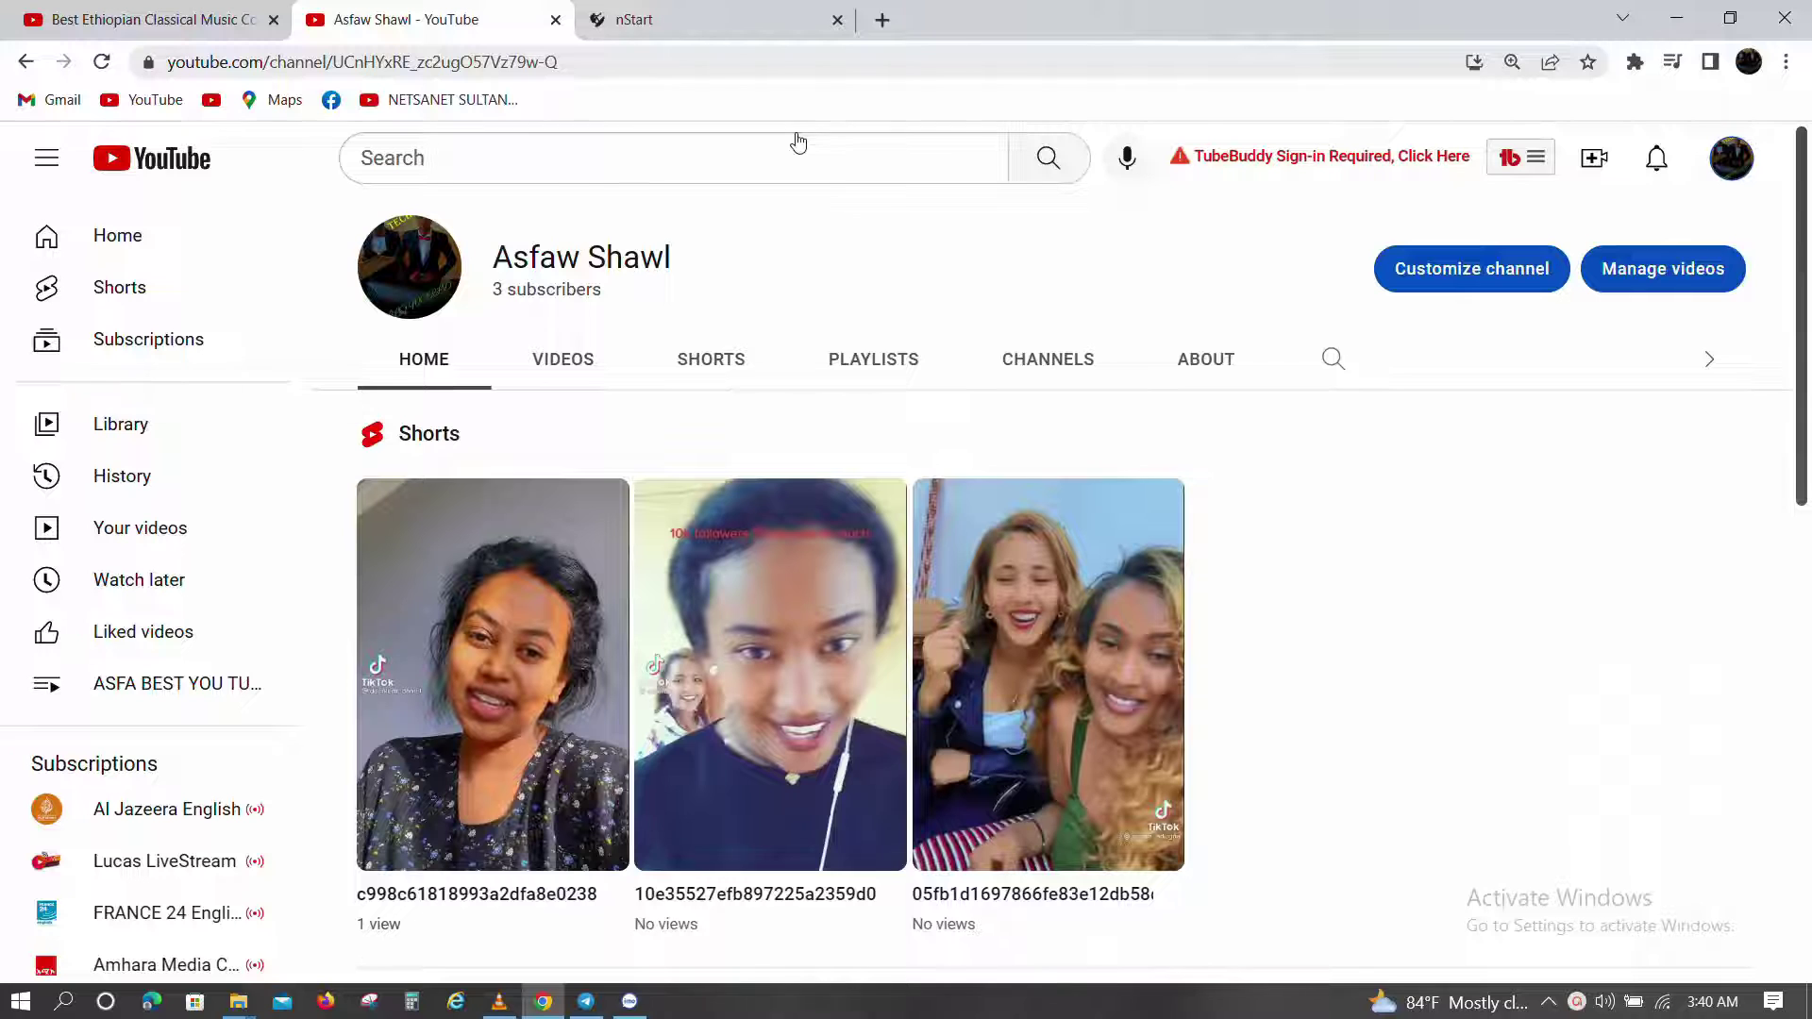
click(1595, 161)
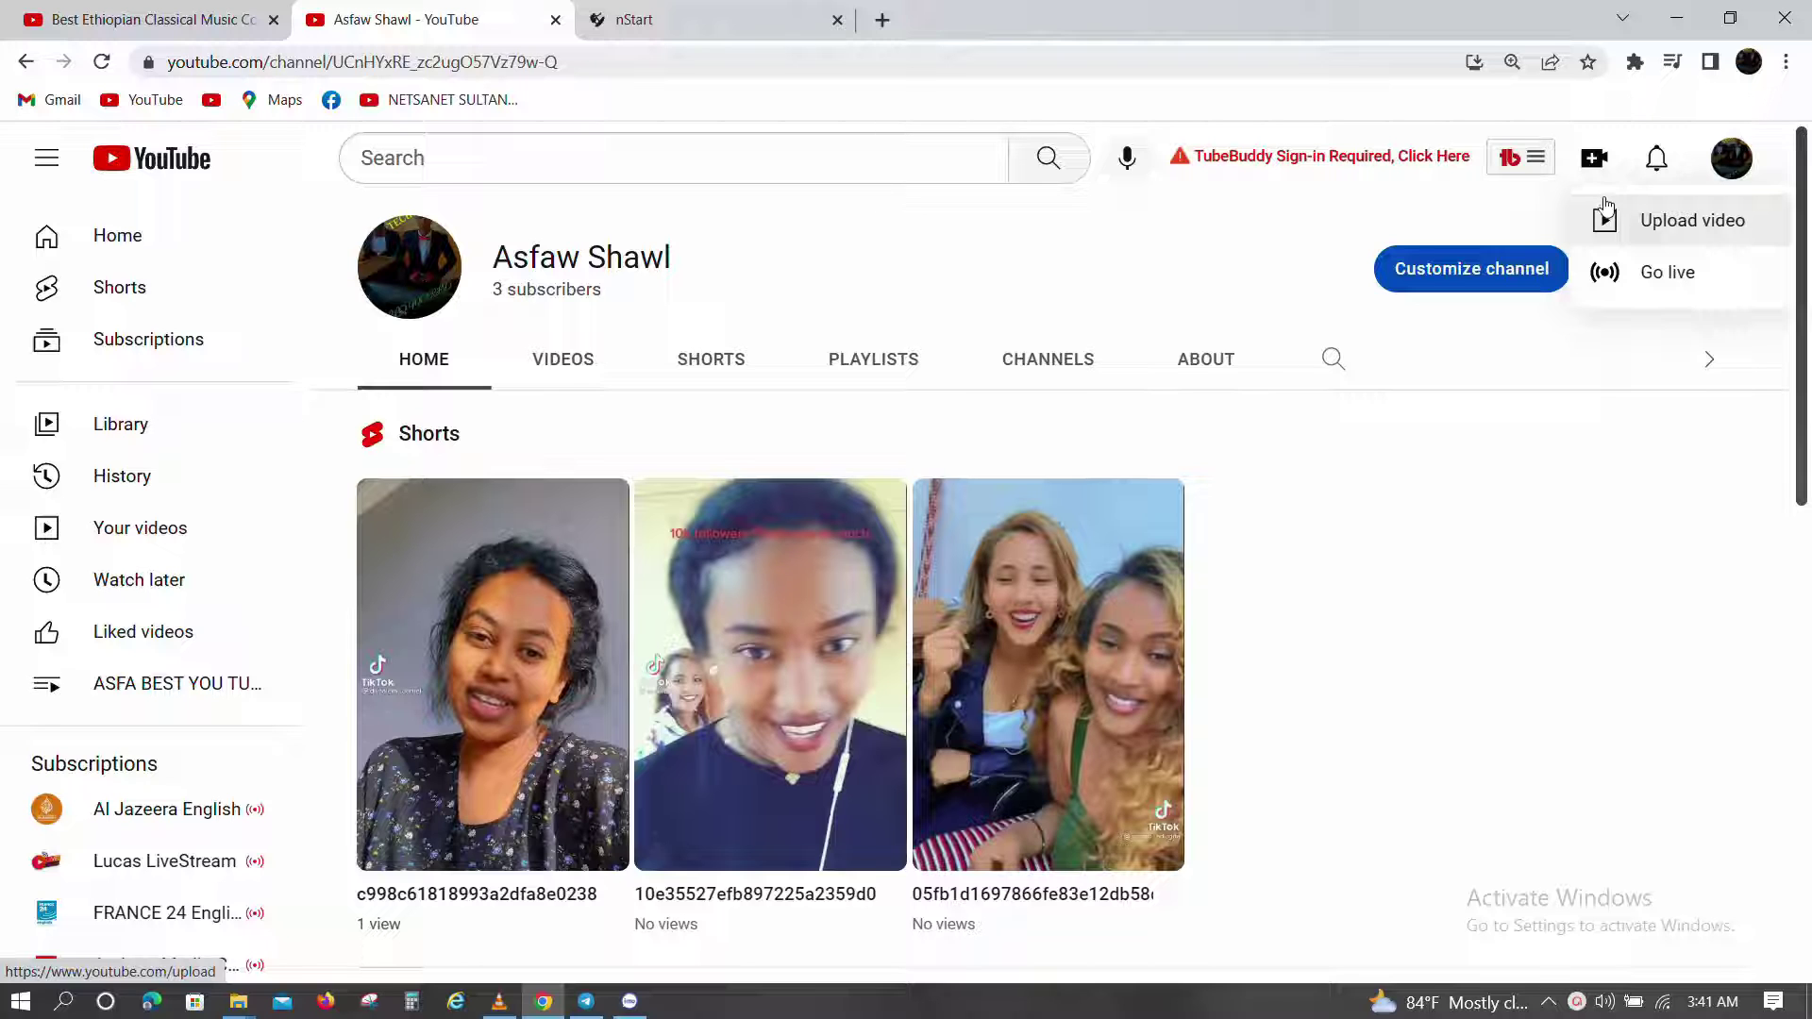
click(1605, 207)
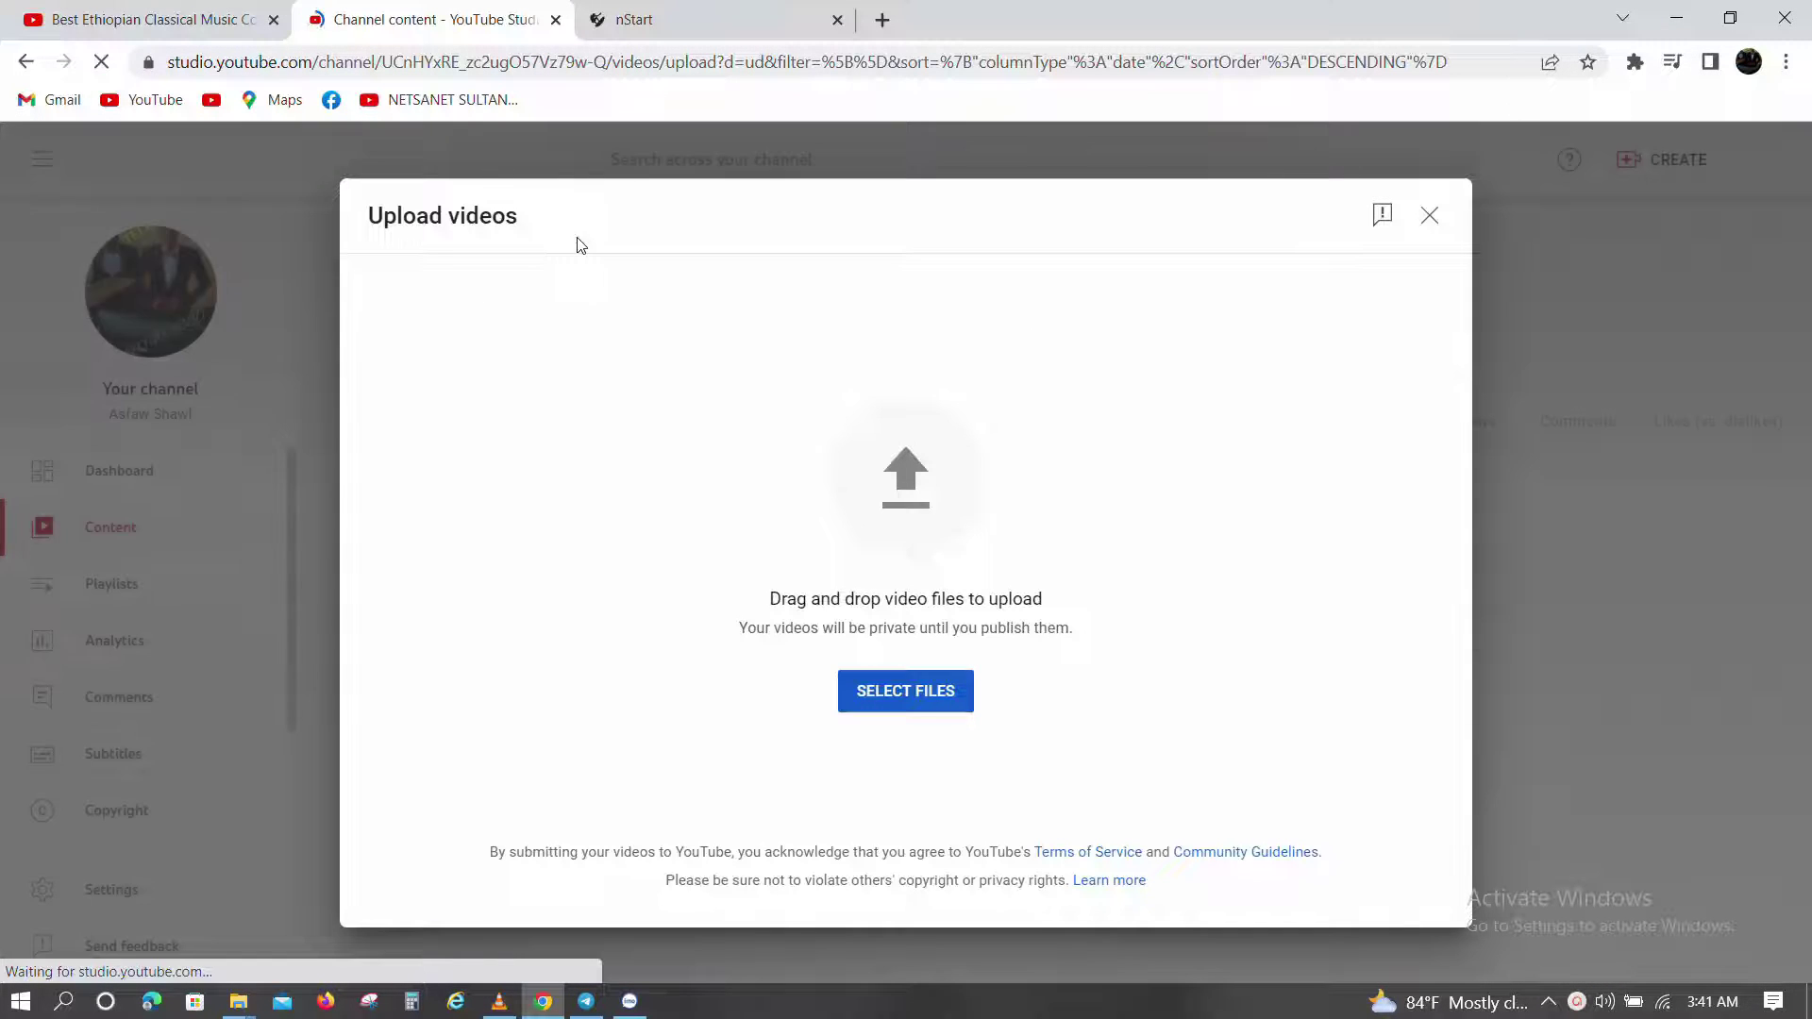
- Select the Desktop video file "How to make Flex Design in Banner Photoshop cs Ready to Print" for the upload
click(882, 703)
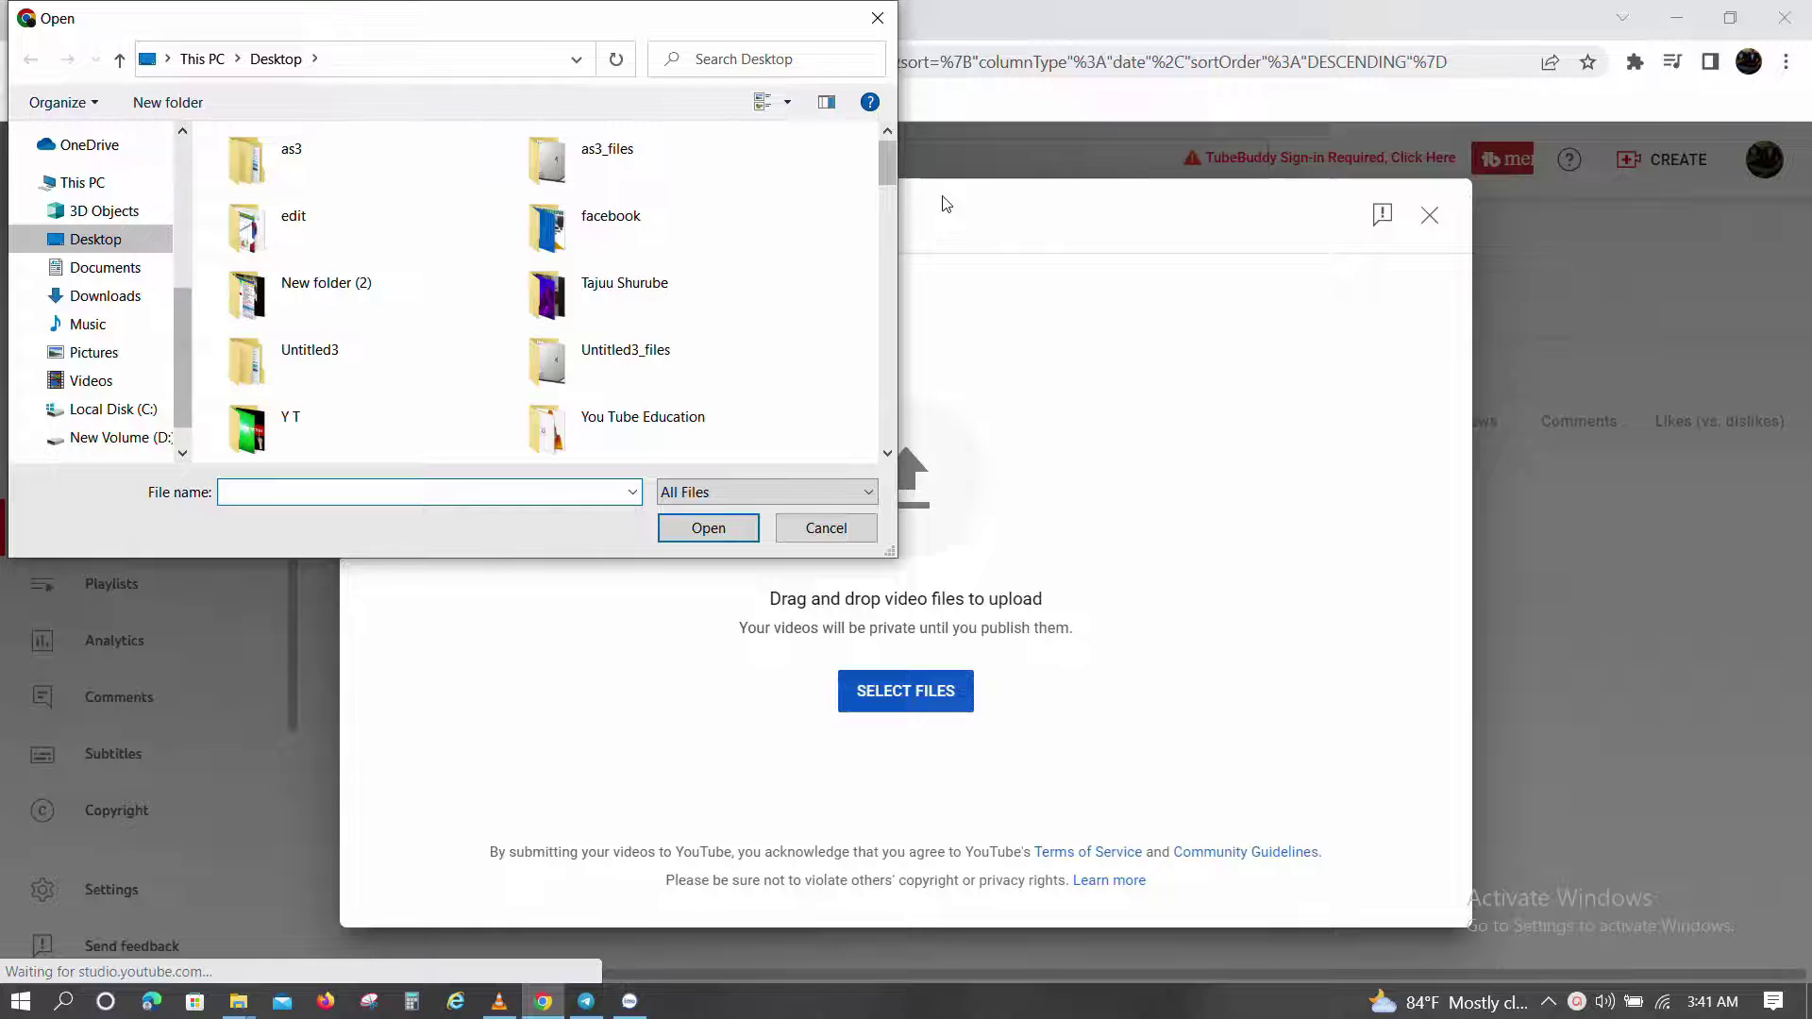
drag(891, 161, 887, 300)
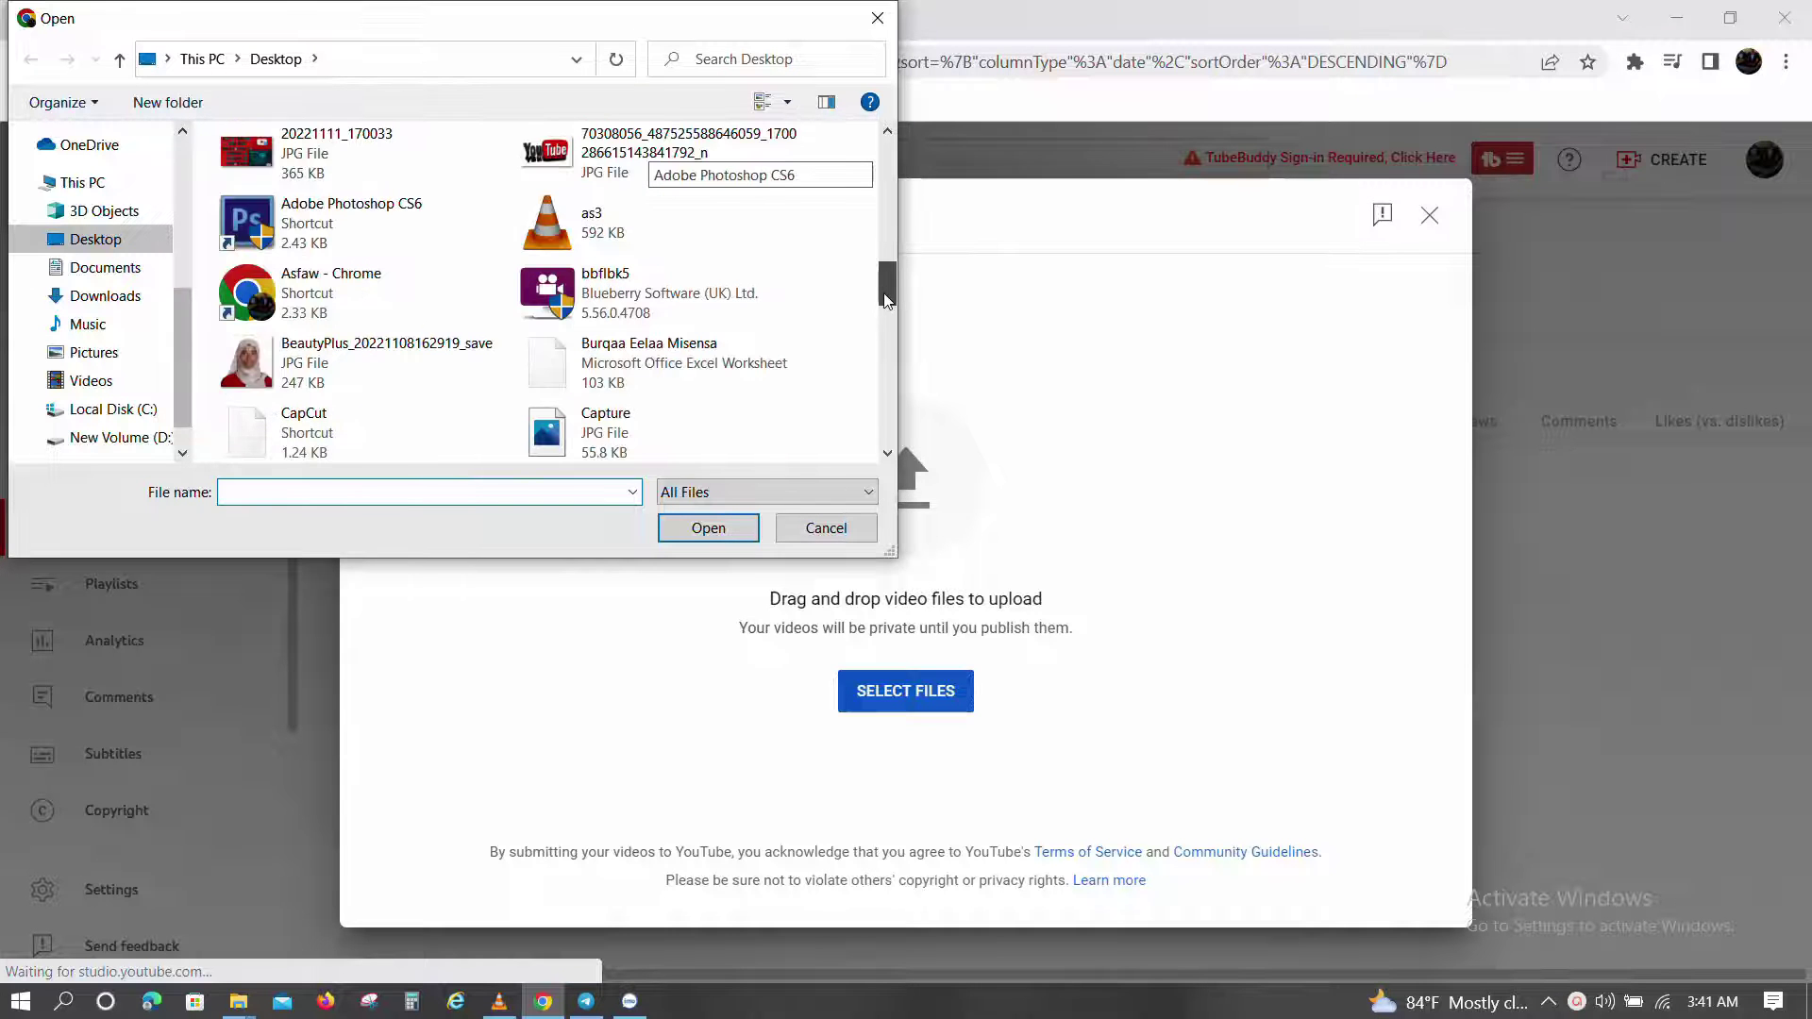
scroll(797, 279, down, 2)
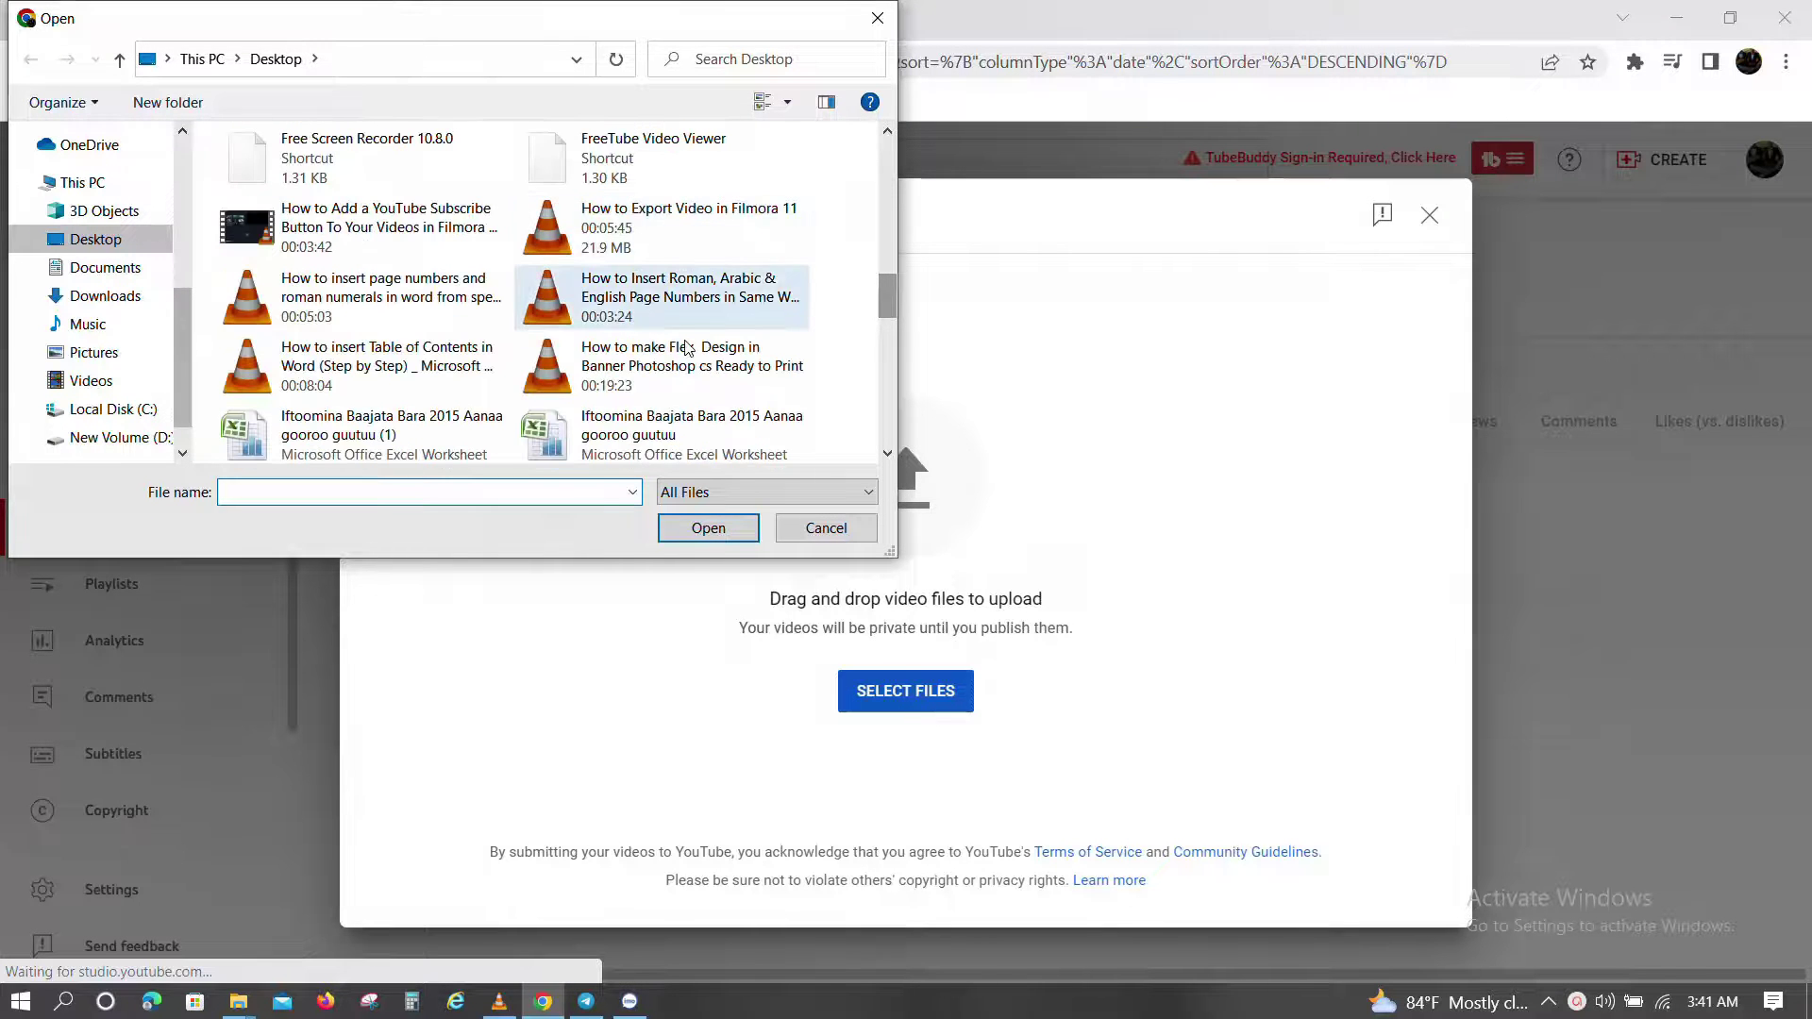
click(612, 243)
click(615, 380)
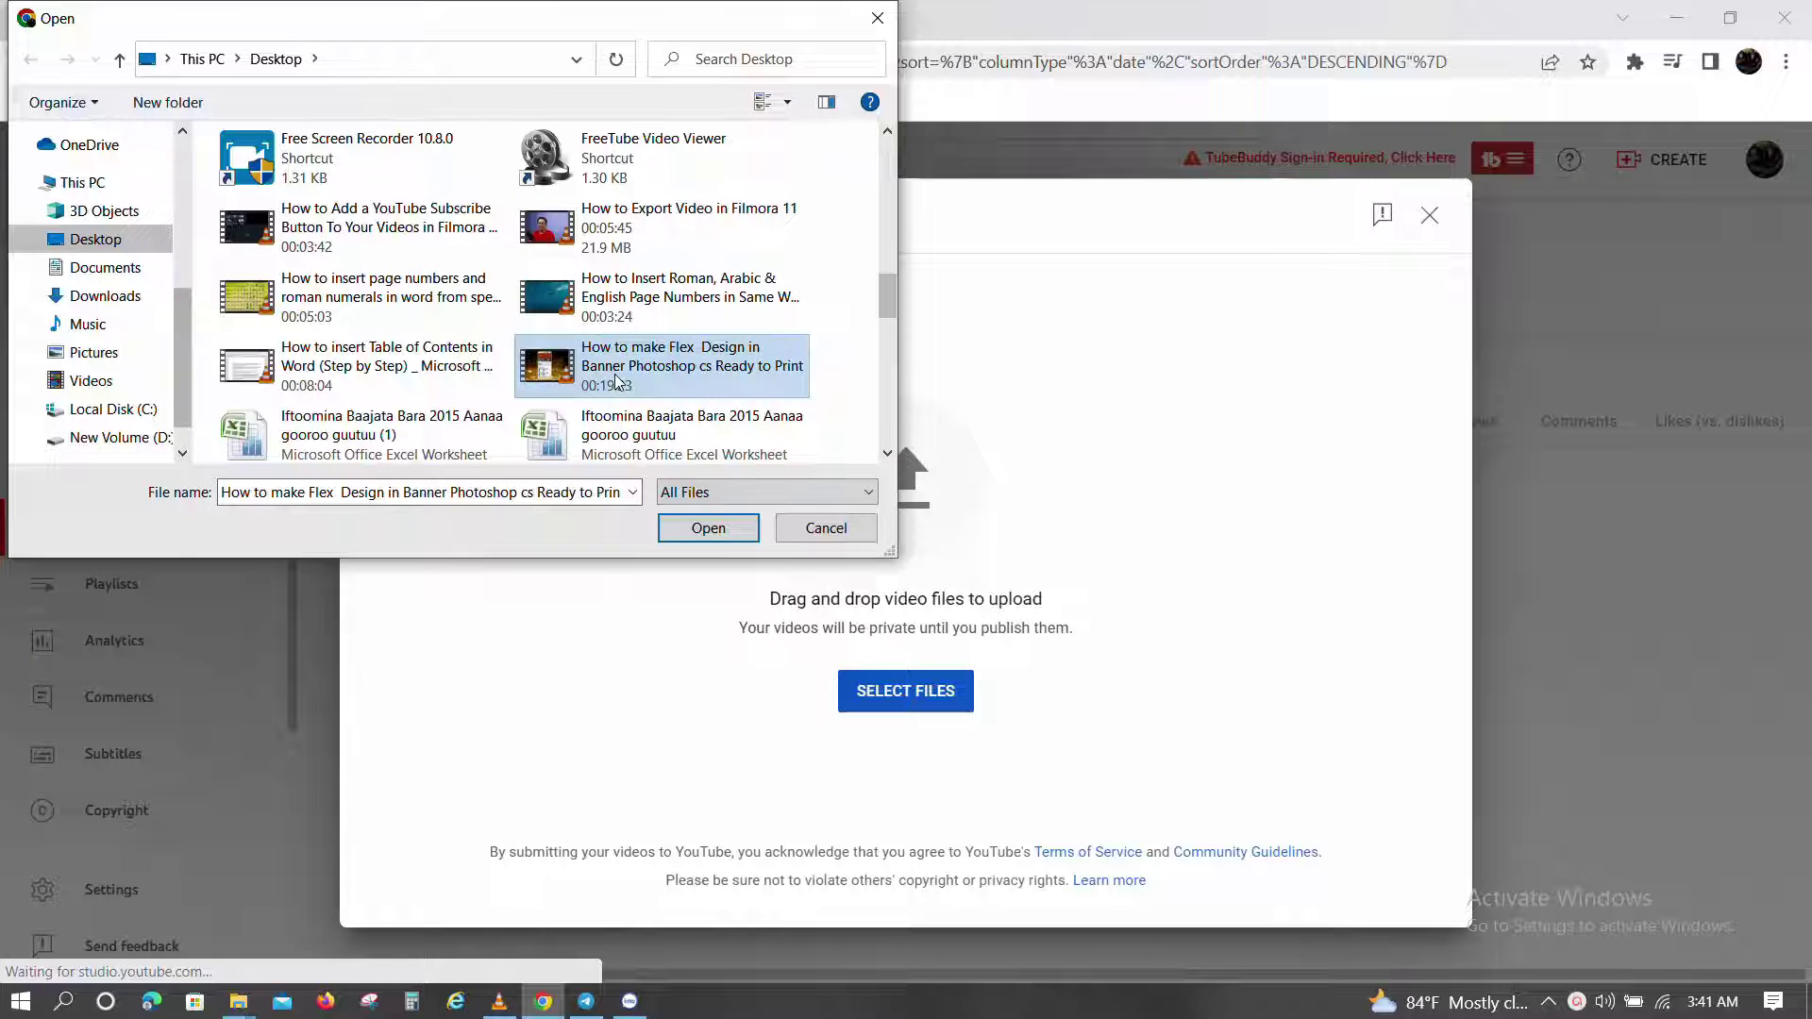
click(707, 527)
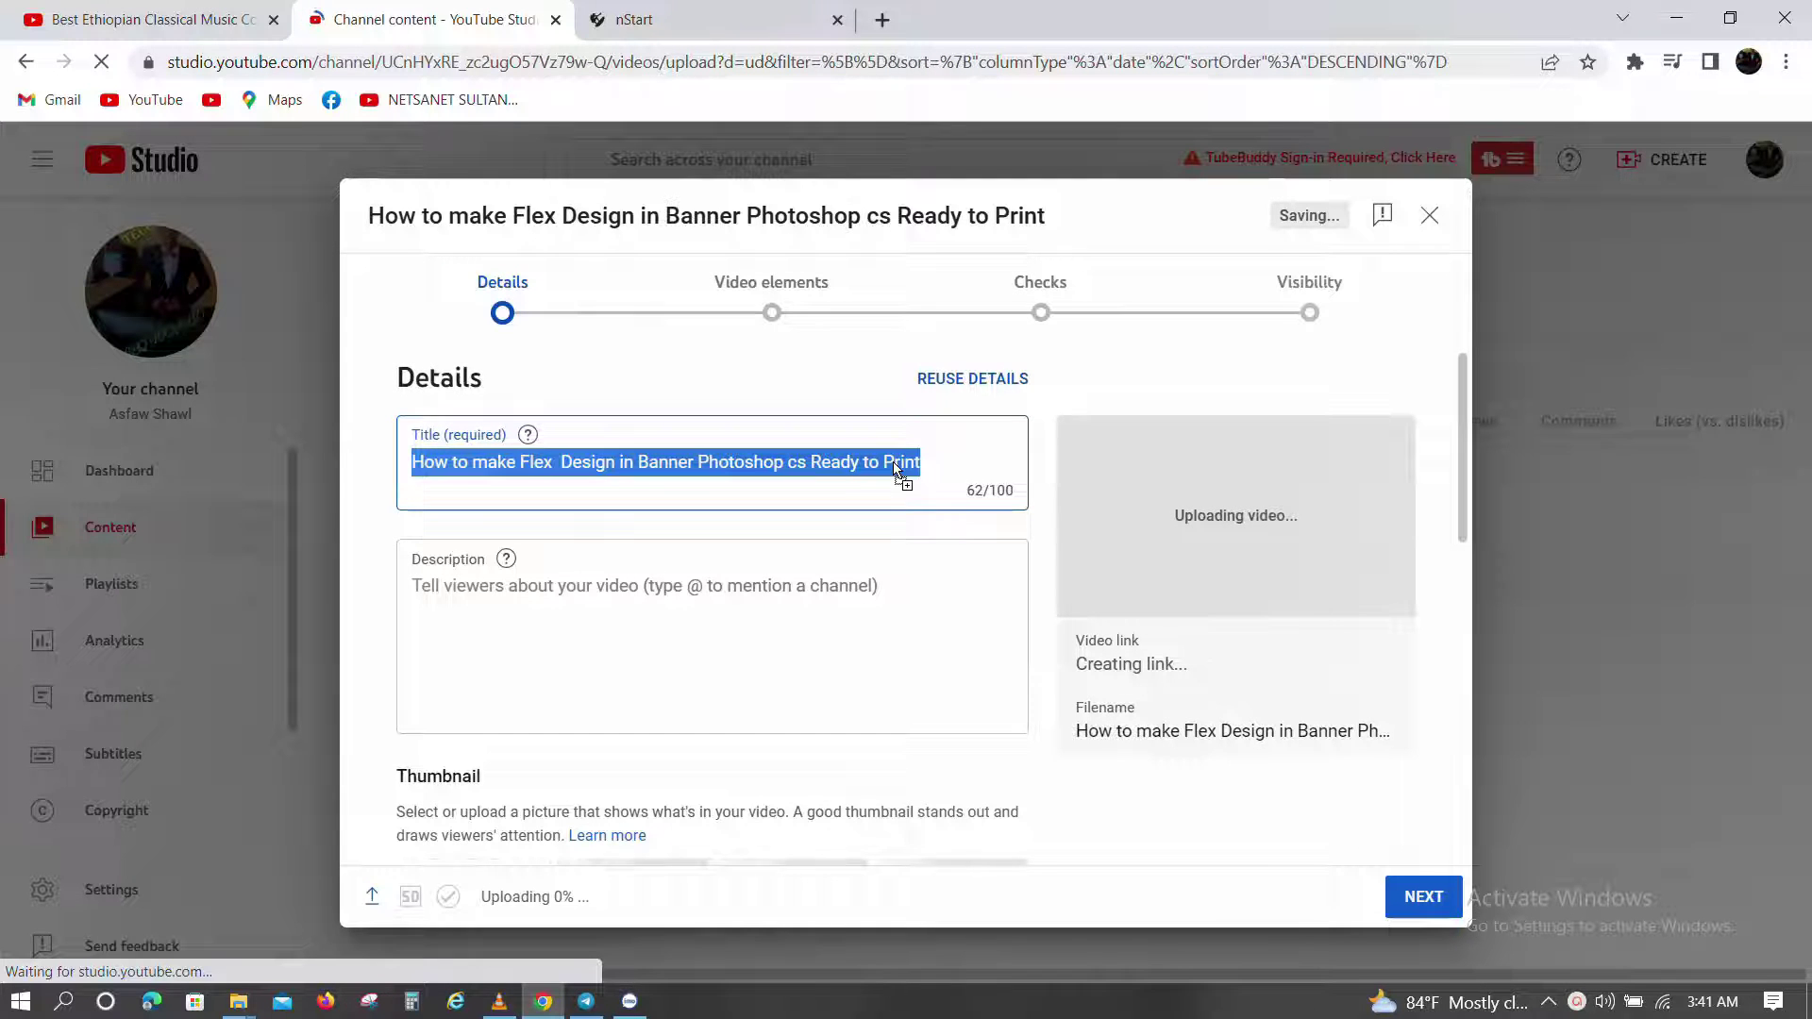
- Delete the entire prefilled title in the video details
drag(917, 468, 904, 472)
click(919, 465)
key(ctrl+a)
click(531, 472)
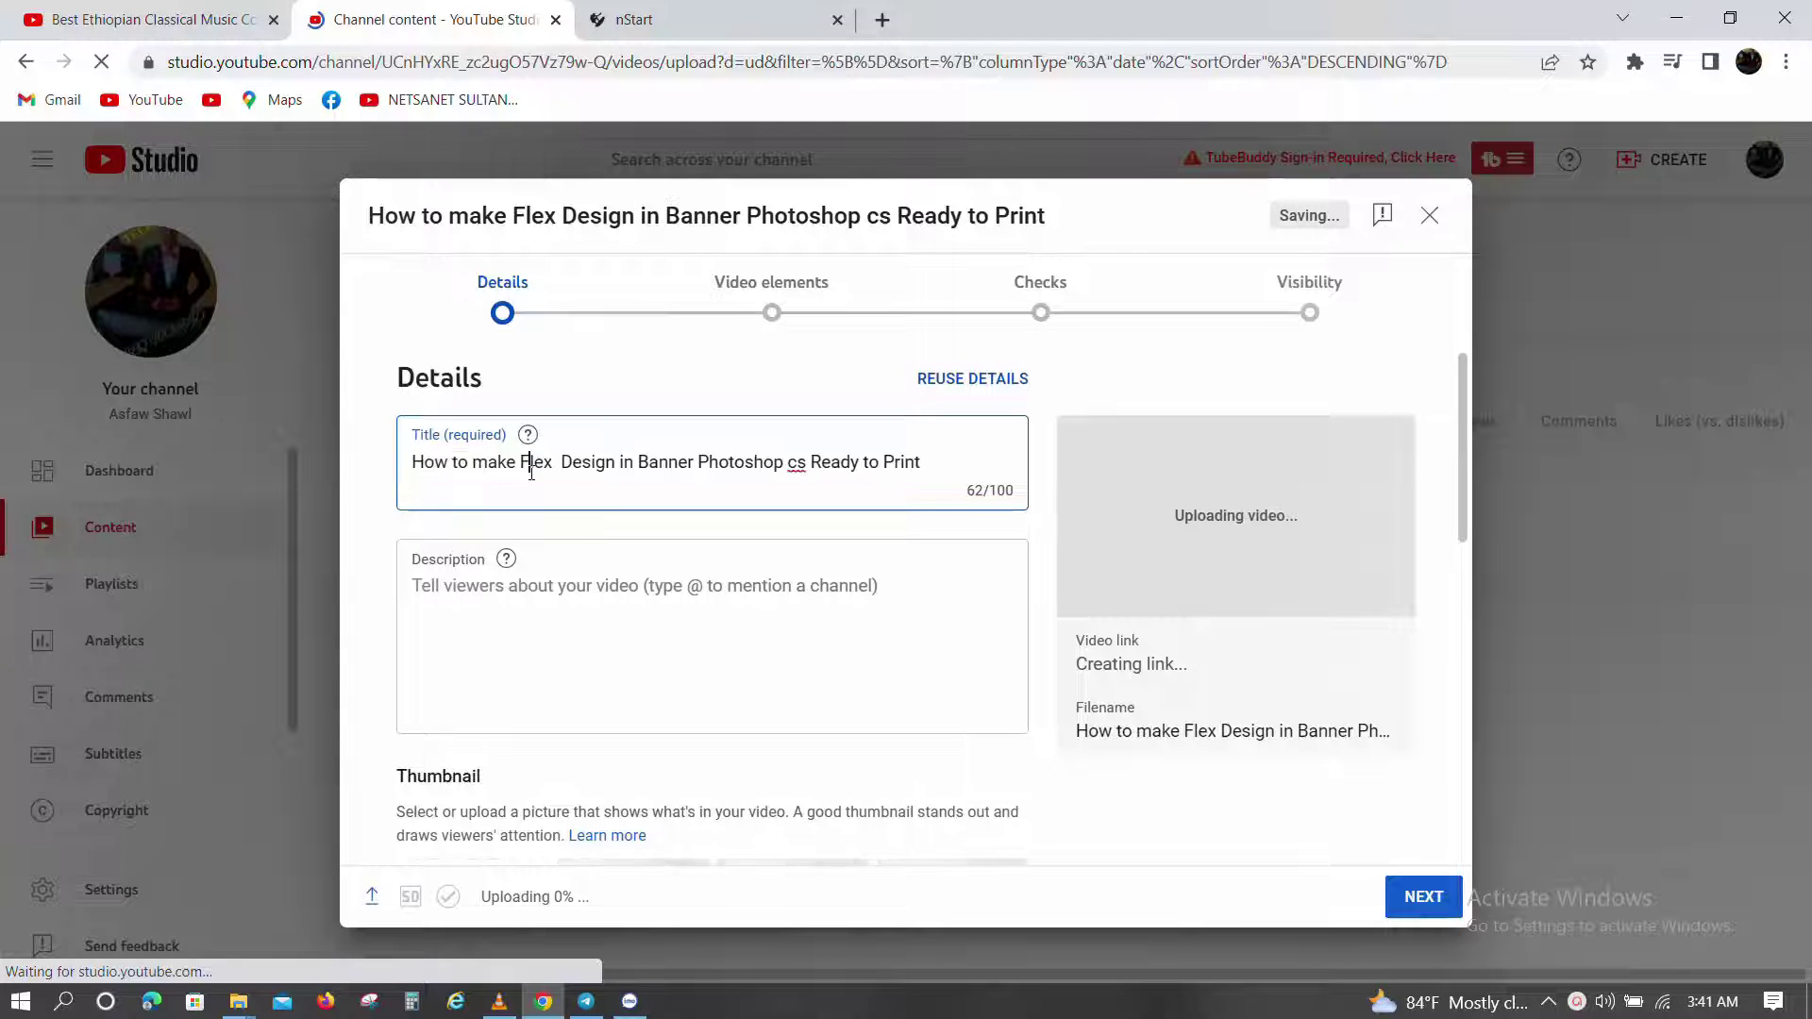
click(919, 472)
key(BackSpace)
key(BackSpace)
key(BackSpace)
key(BackSpace)
key(BackSpace)
key(BackSpace)
key(BackSpace)
key(BackSpace)
key(BackSpace)
key(BackSpace)
key(BackSpace)
key(BackSpace)
key(BackSpace)
key(BackSpace)
key(BackSpace)
key(BackSpace)
key(BackSpace)
key(BackSpace)
key(BackSpace)
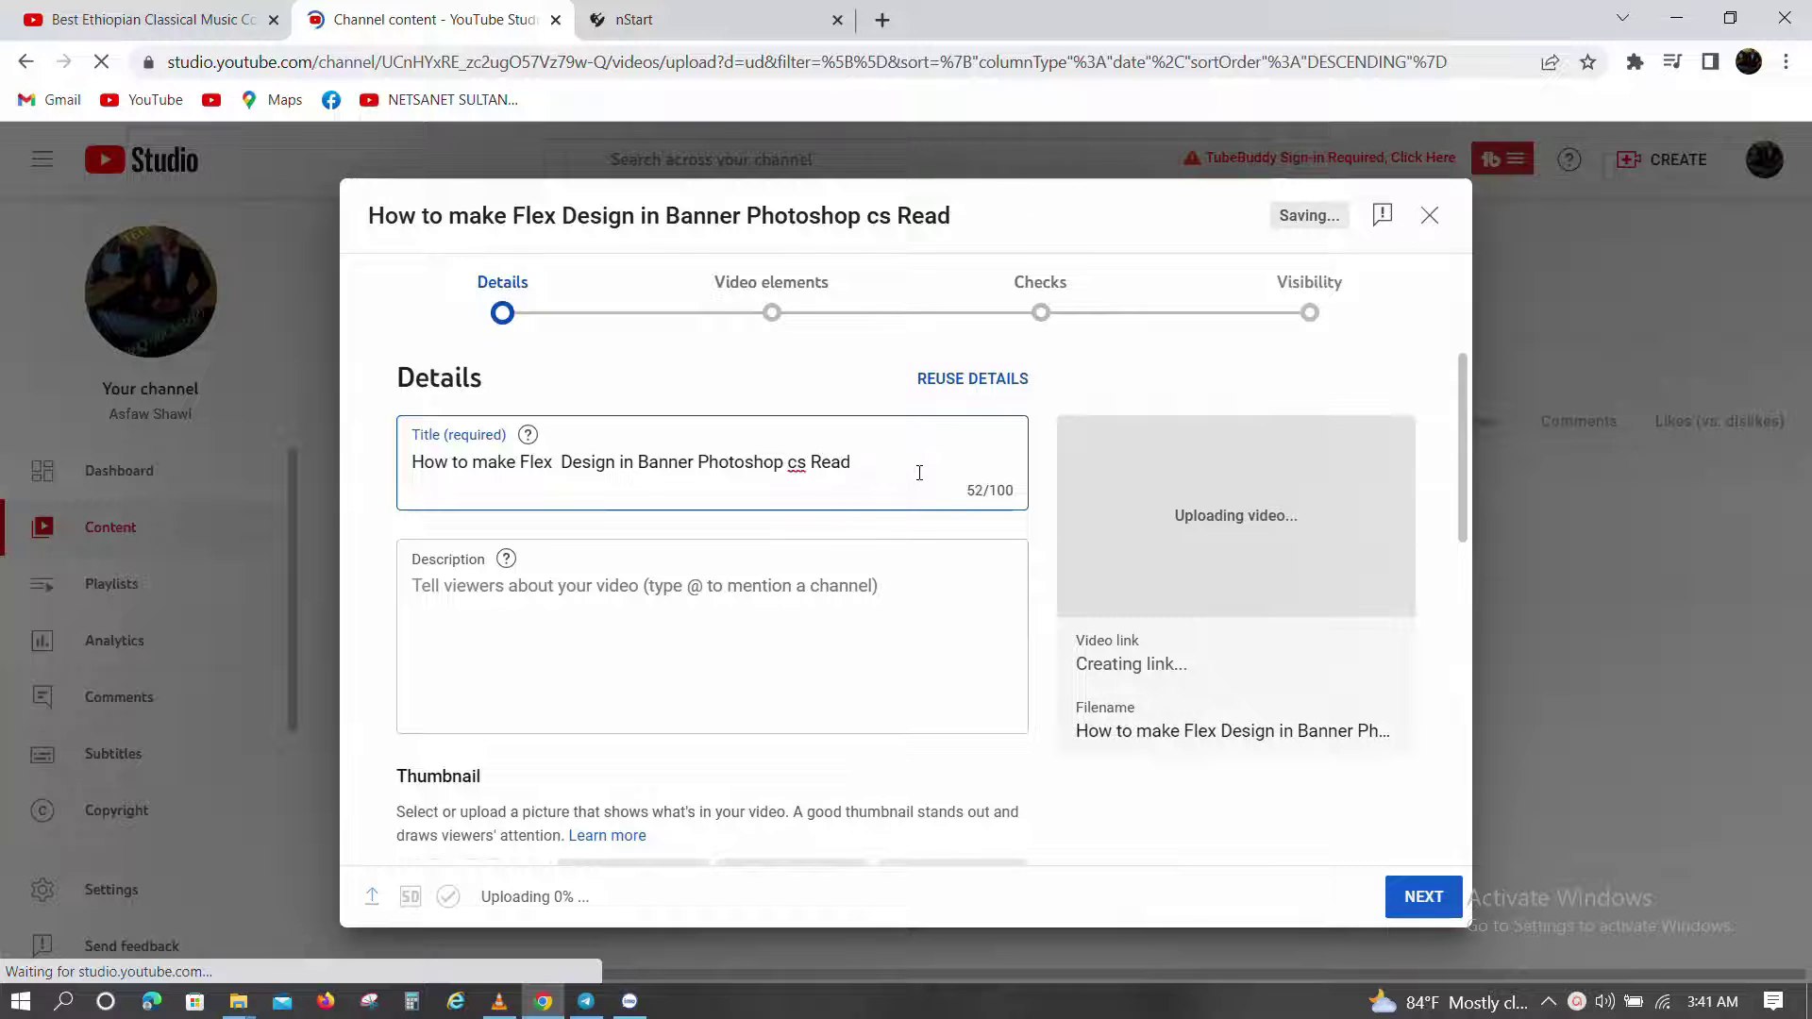
key(BackSpace)
key(BackSpace)
key(BackSpace)
key(BackSpace)
key(BackSpace)
key(BackSpace)
key(BackSpace)
key(BackSpace)
key(BackSpace)
key(BackSpace)
key(BackSpace)
key(BackSpace)
key(BackSpace)
key(BackSpace)
key(BackSpace)
key(BackSpace)
key(BackSpace)
key(BackSpace)
key(BackSpace)
key(BackSpace)
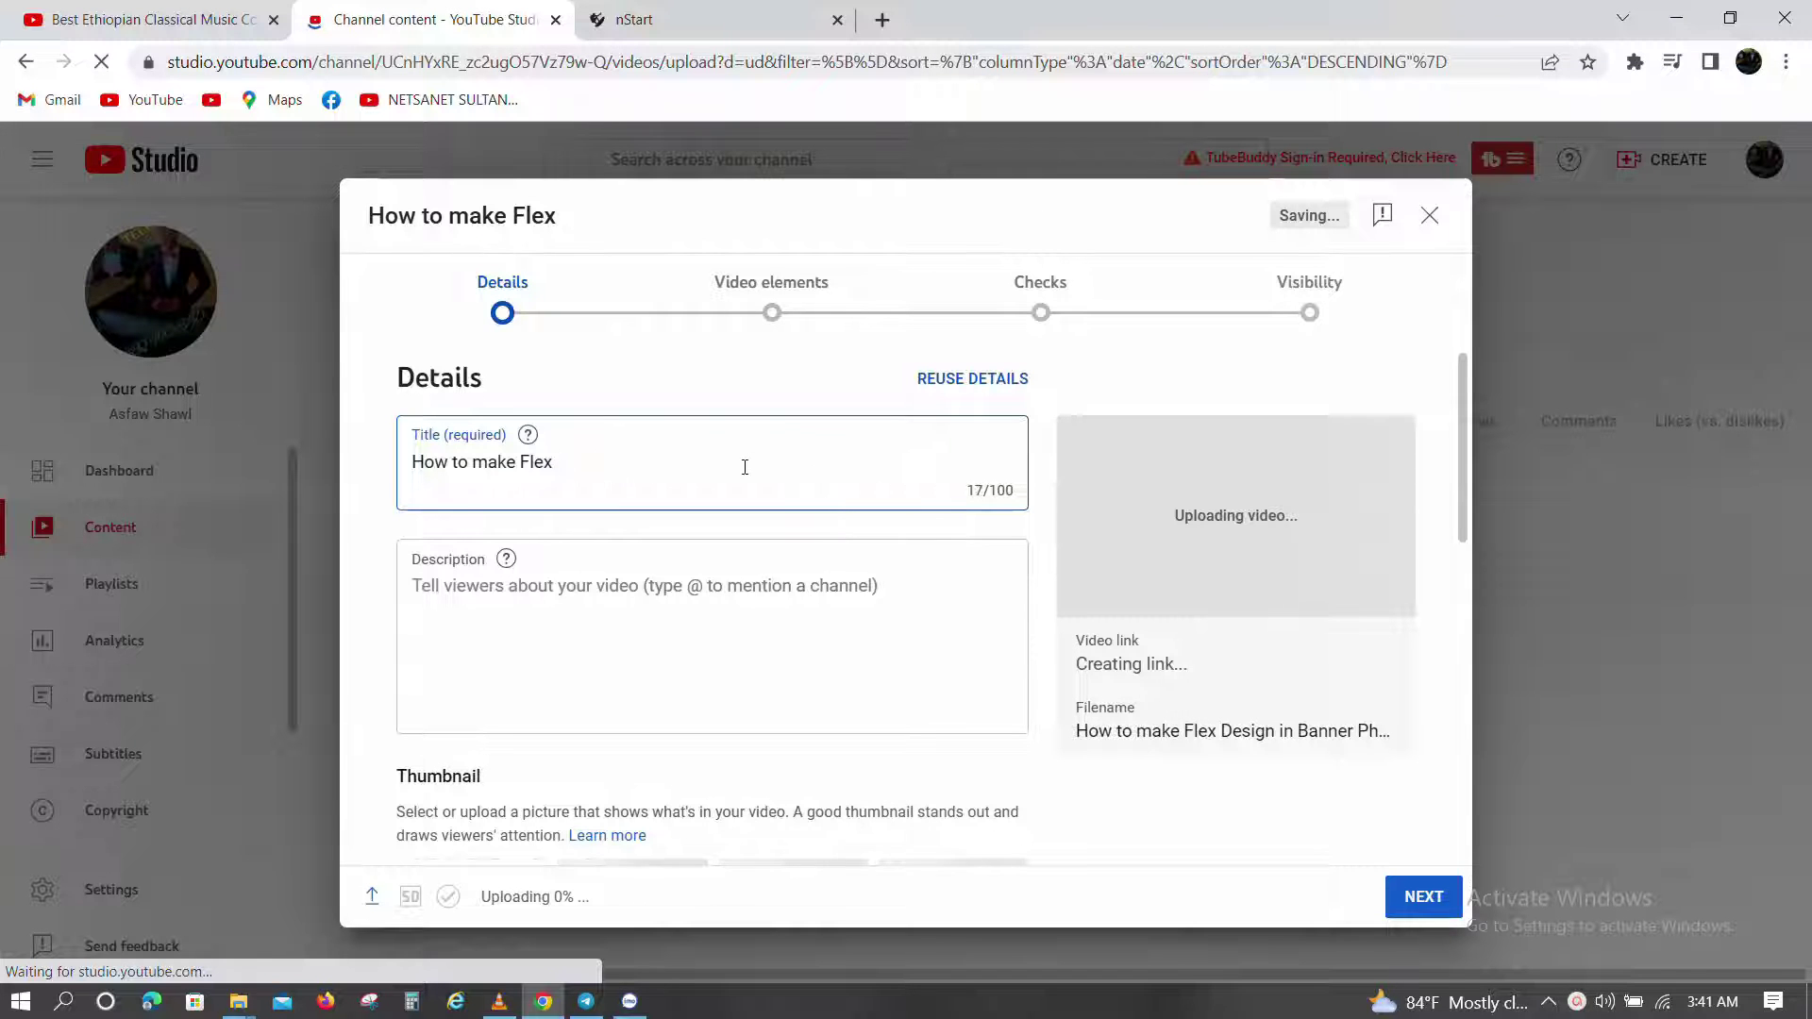
key(BackSpace)
key(BackSpace)
key(BackSpace)
key(BackSpace)
key(BackSpace)
key(BackSpace)
key(BackSpace)
key(BackSpace)
key(BackSpace)
key(BackSpace)
key(BackSpace)
key(BackSpace)
key(BackSpace)
key(BackSpace)
key(BackSpace)
key(BackSpace)
key(BackSpace)
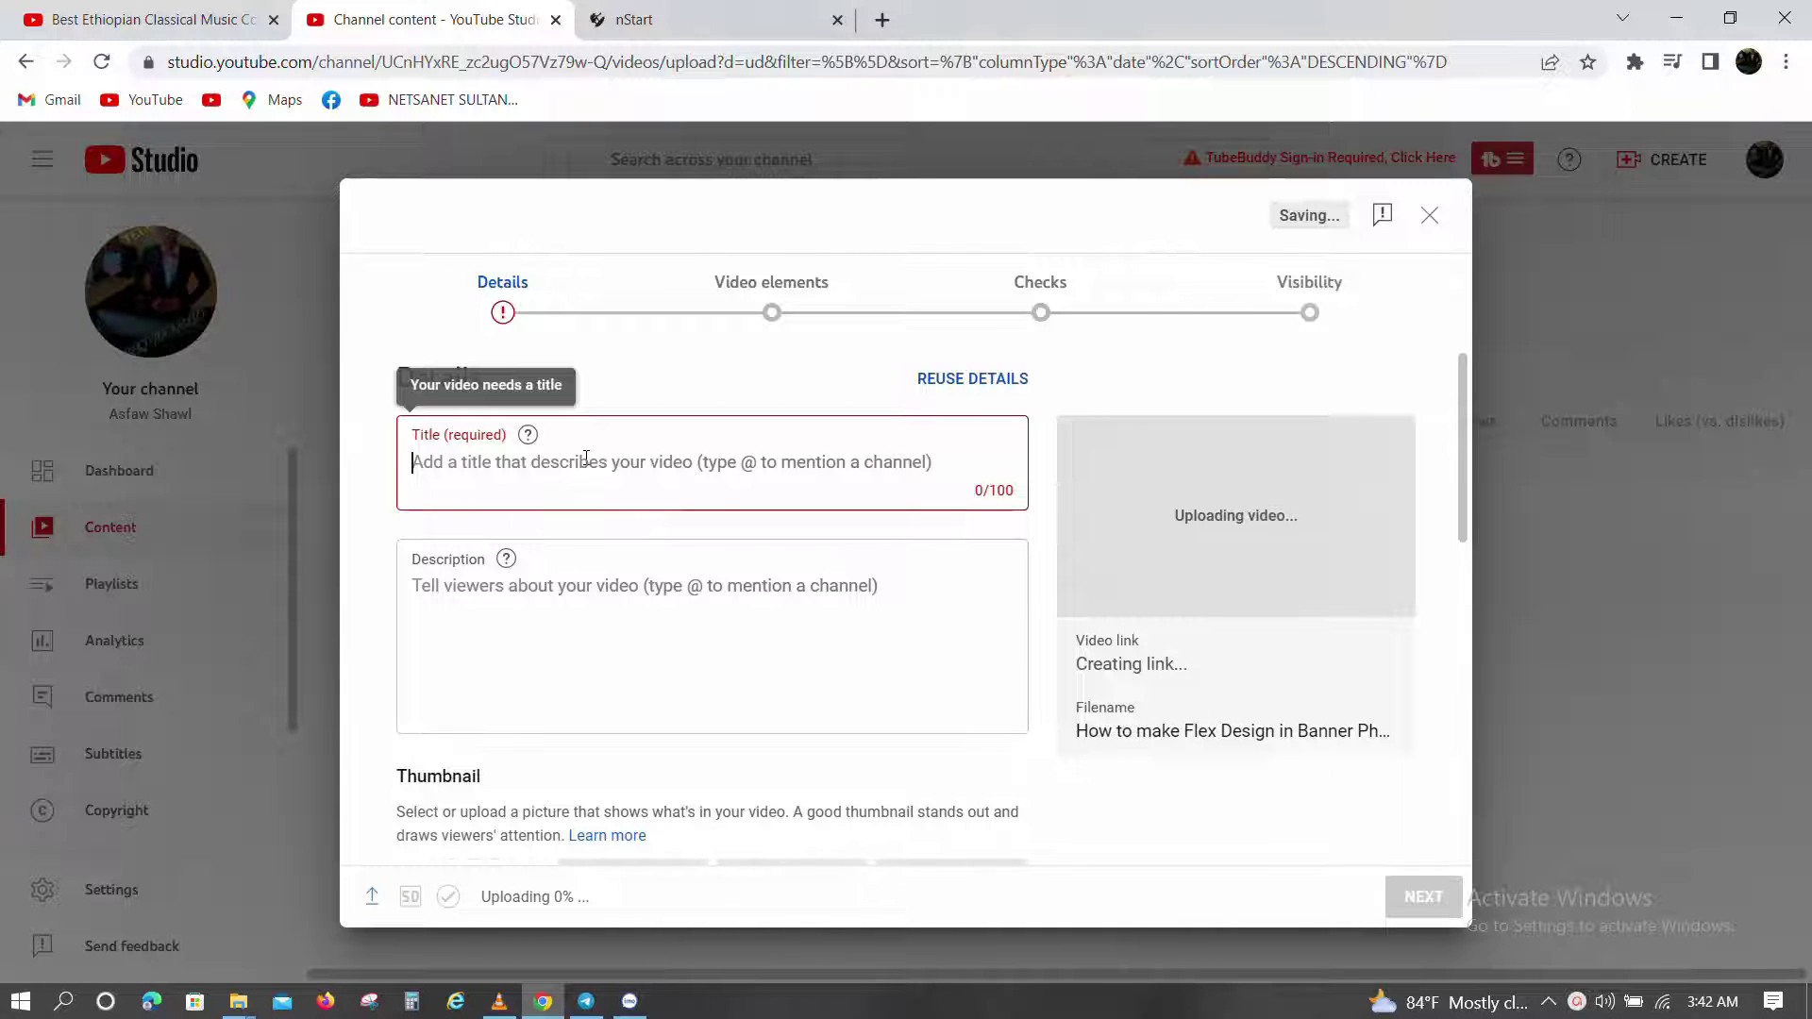
- Enter "Akkamin Akka Subscrbe" as the video's title
click(462, 582)
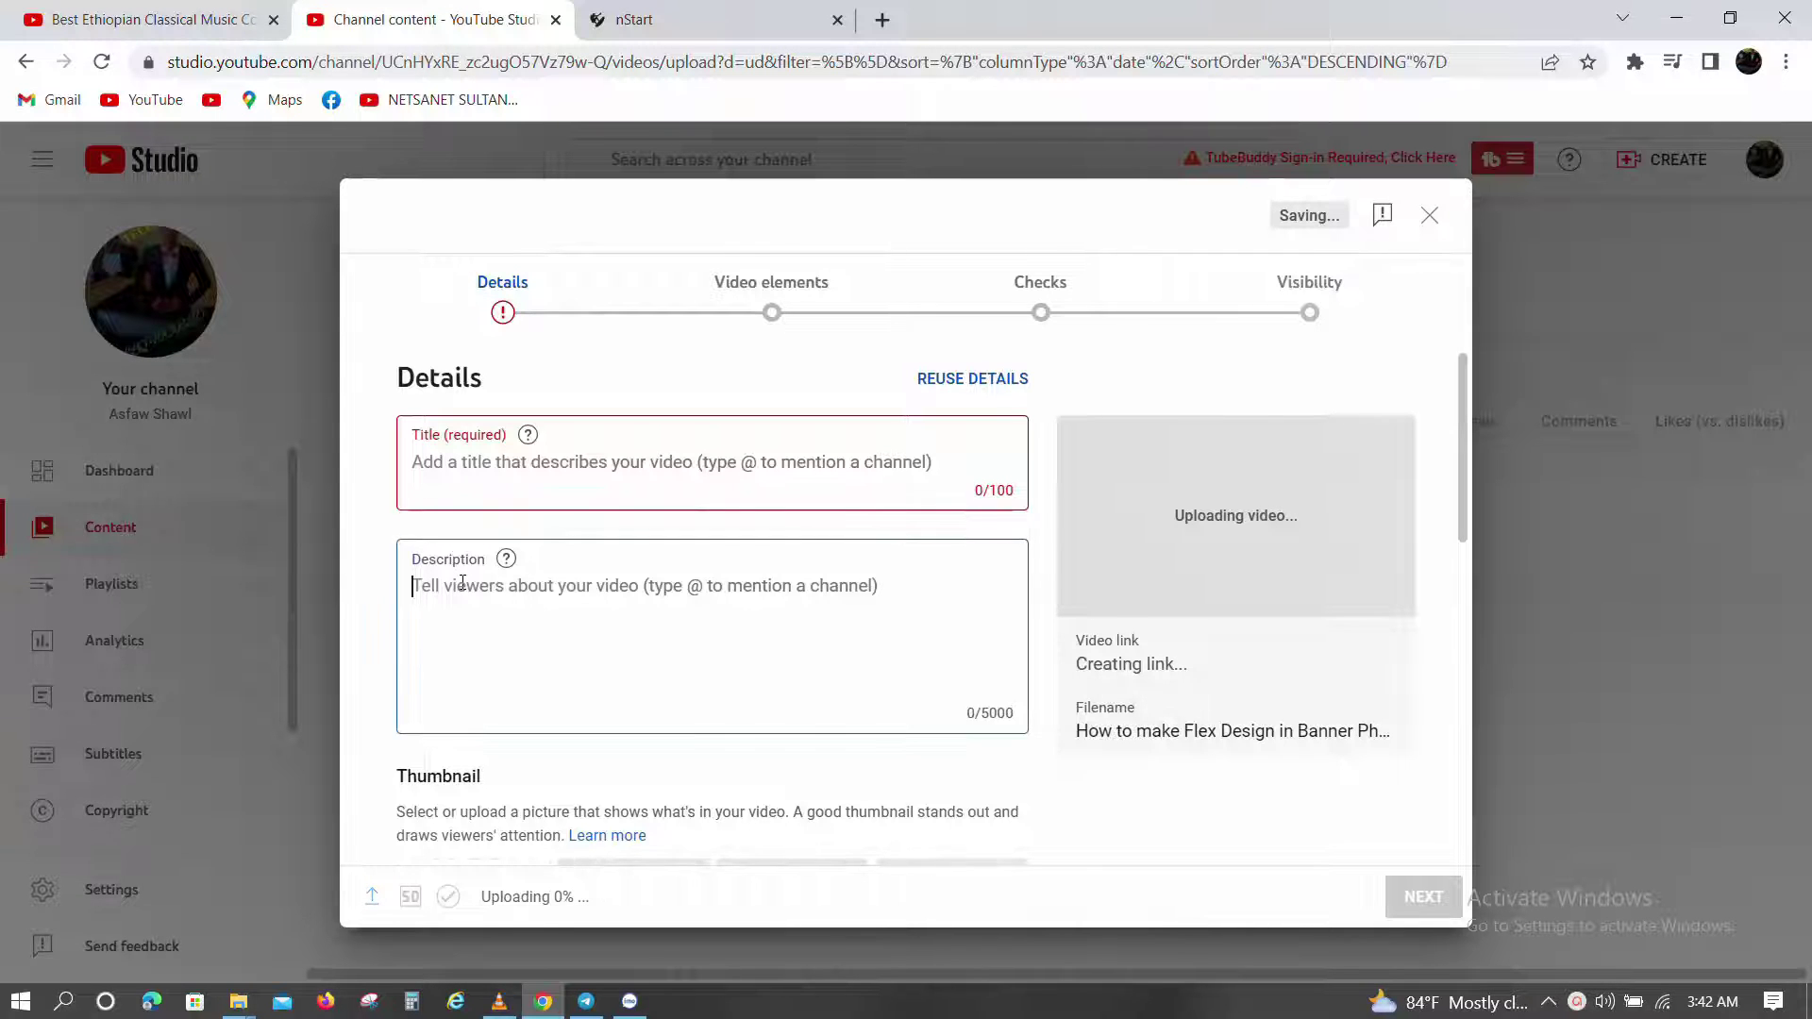
click(437, 457)
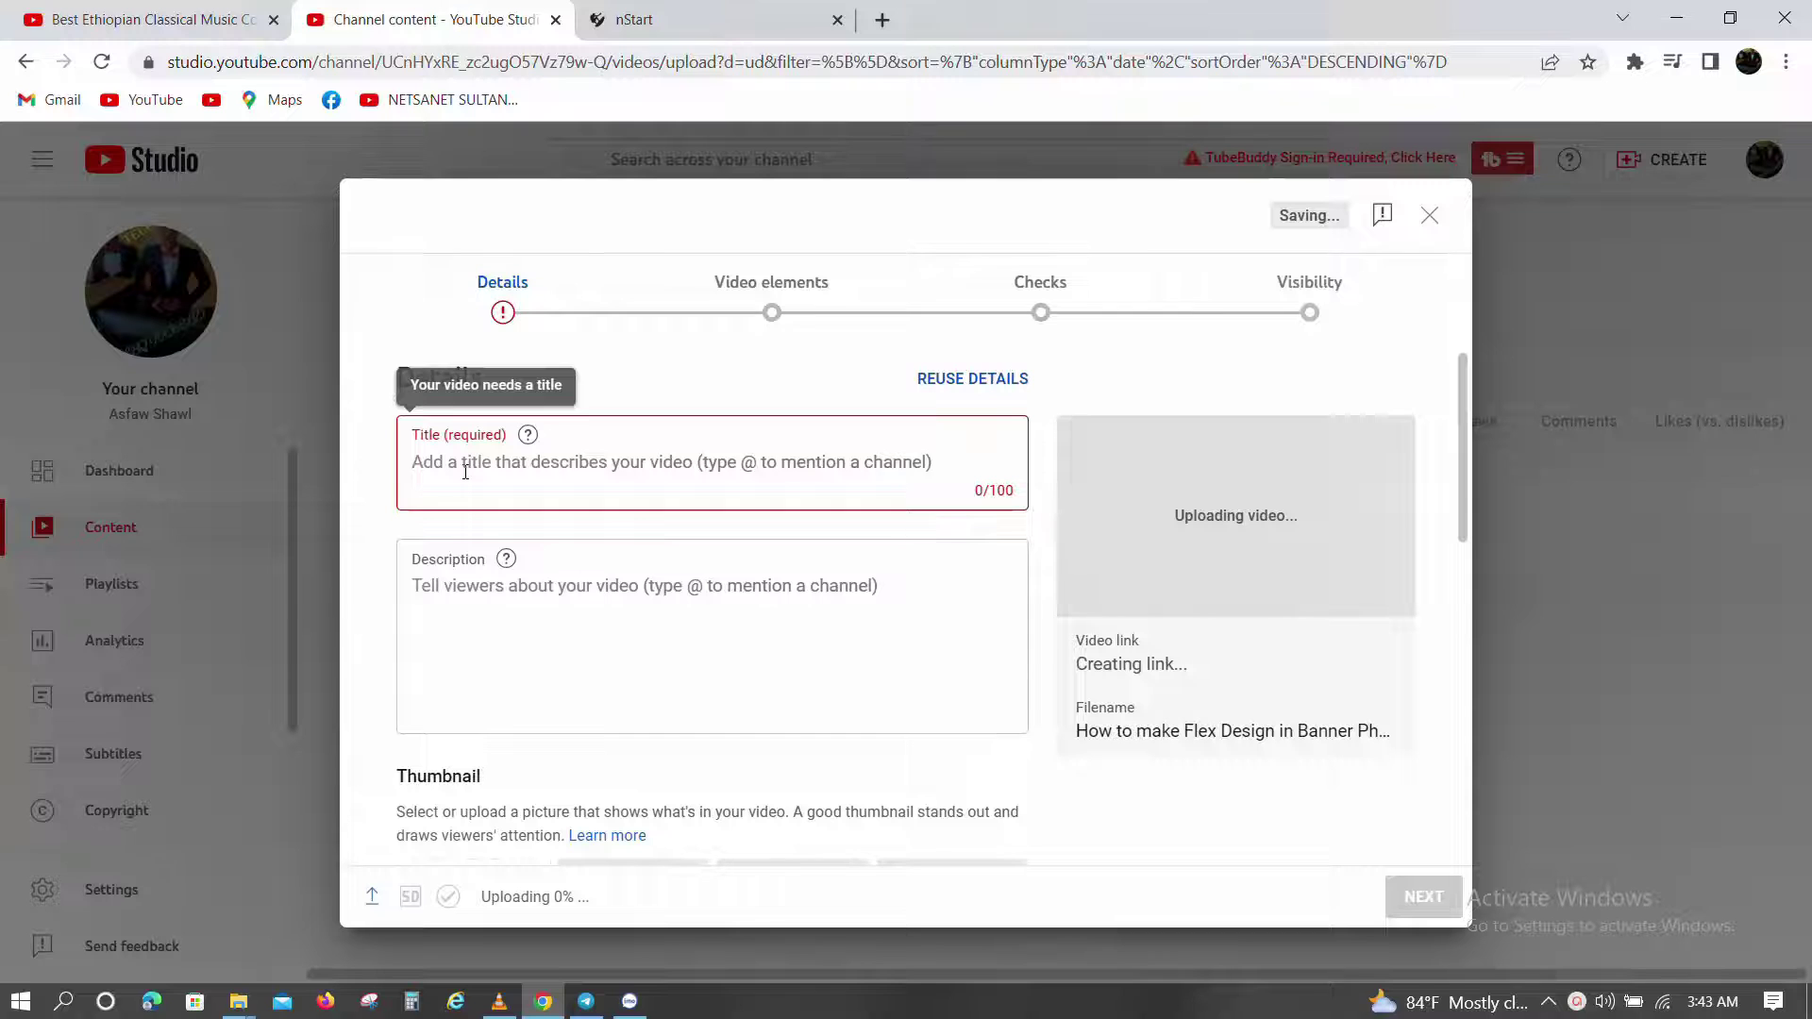
text(H)
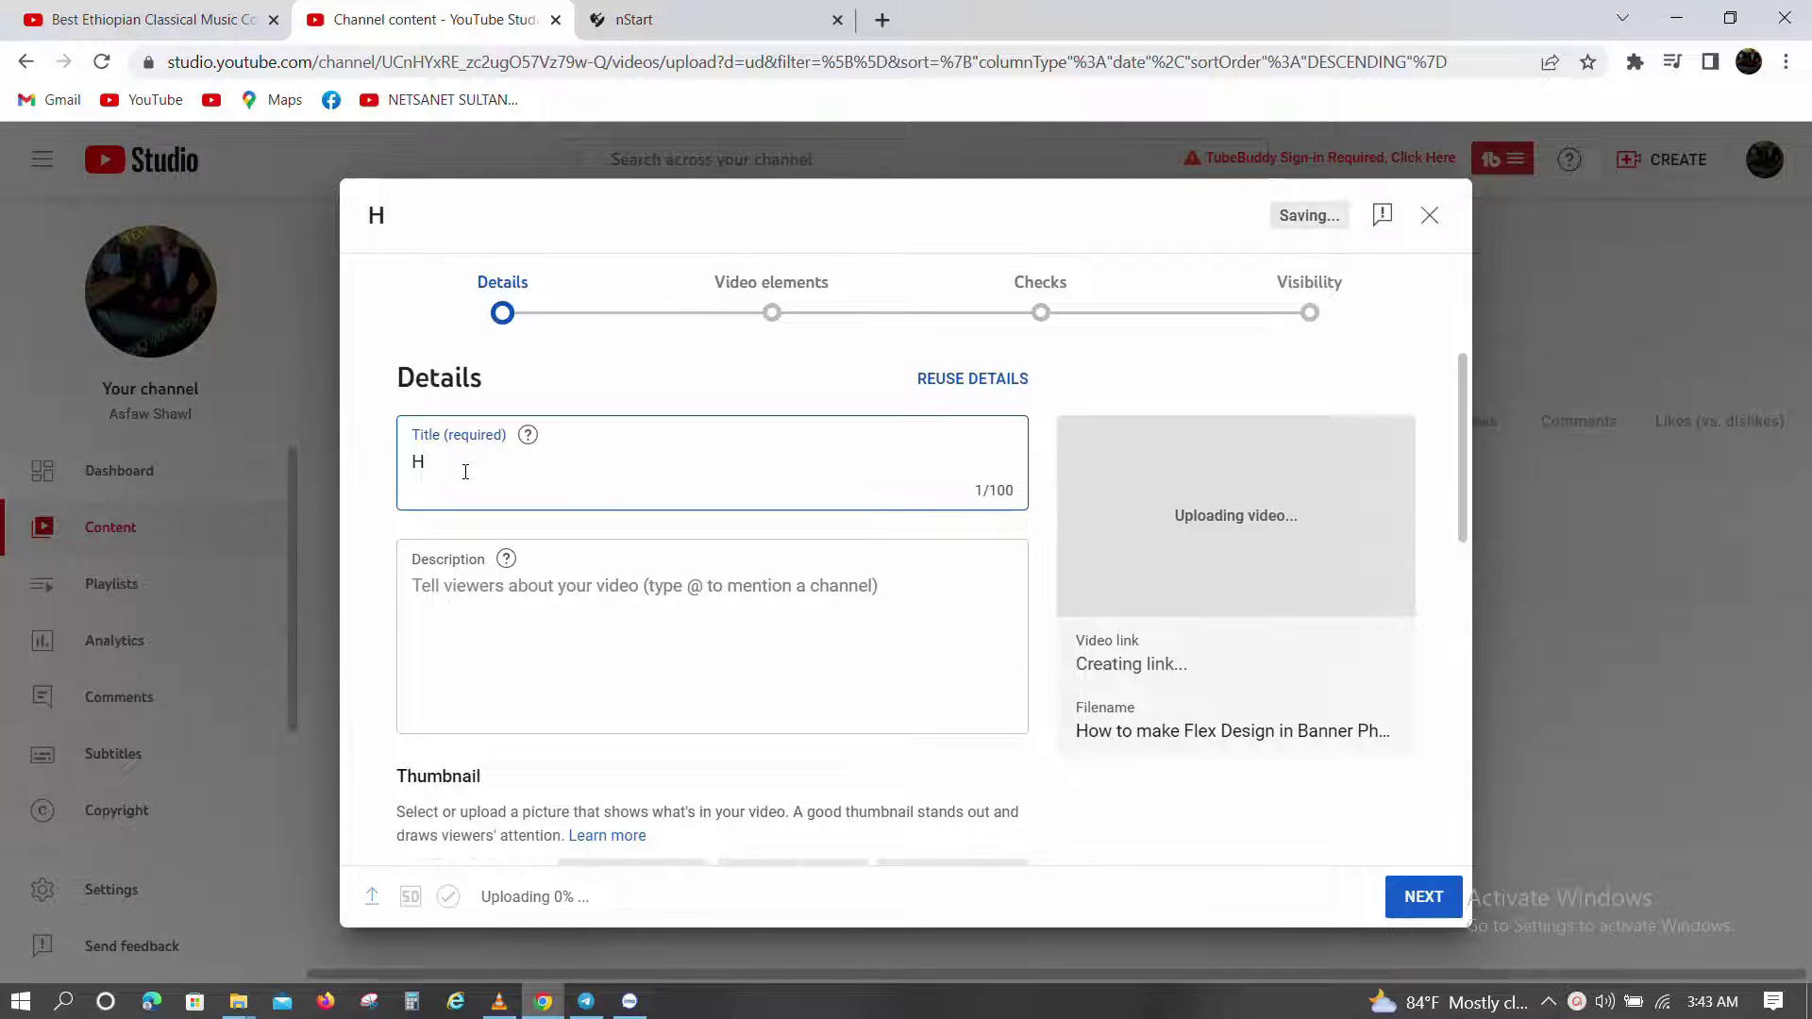
key(BackSpace)
text(Akkamin Akka)
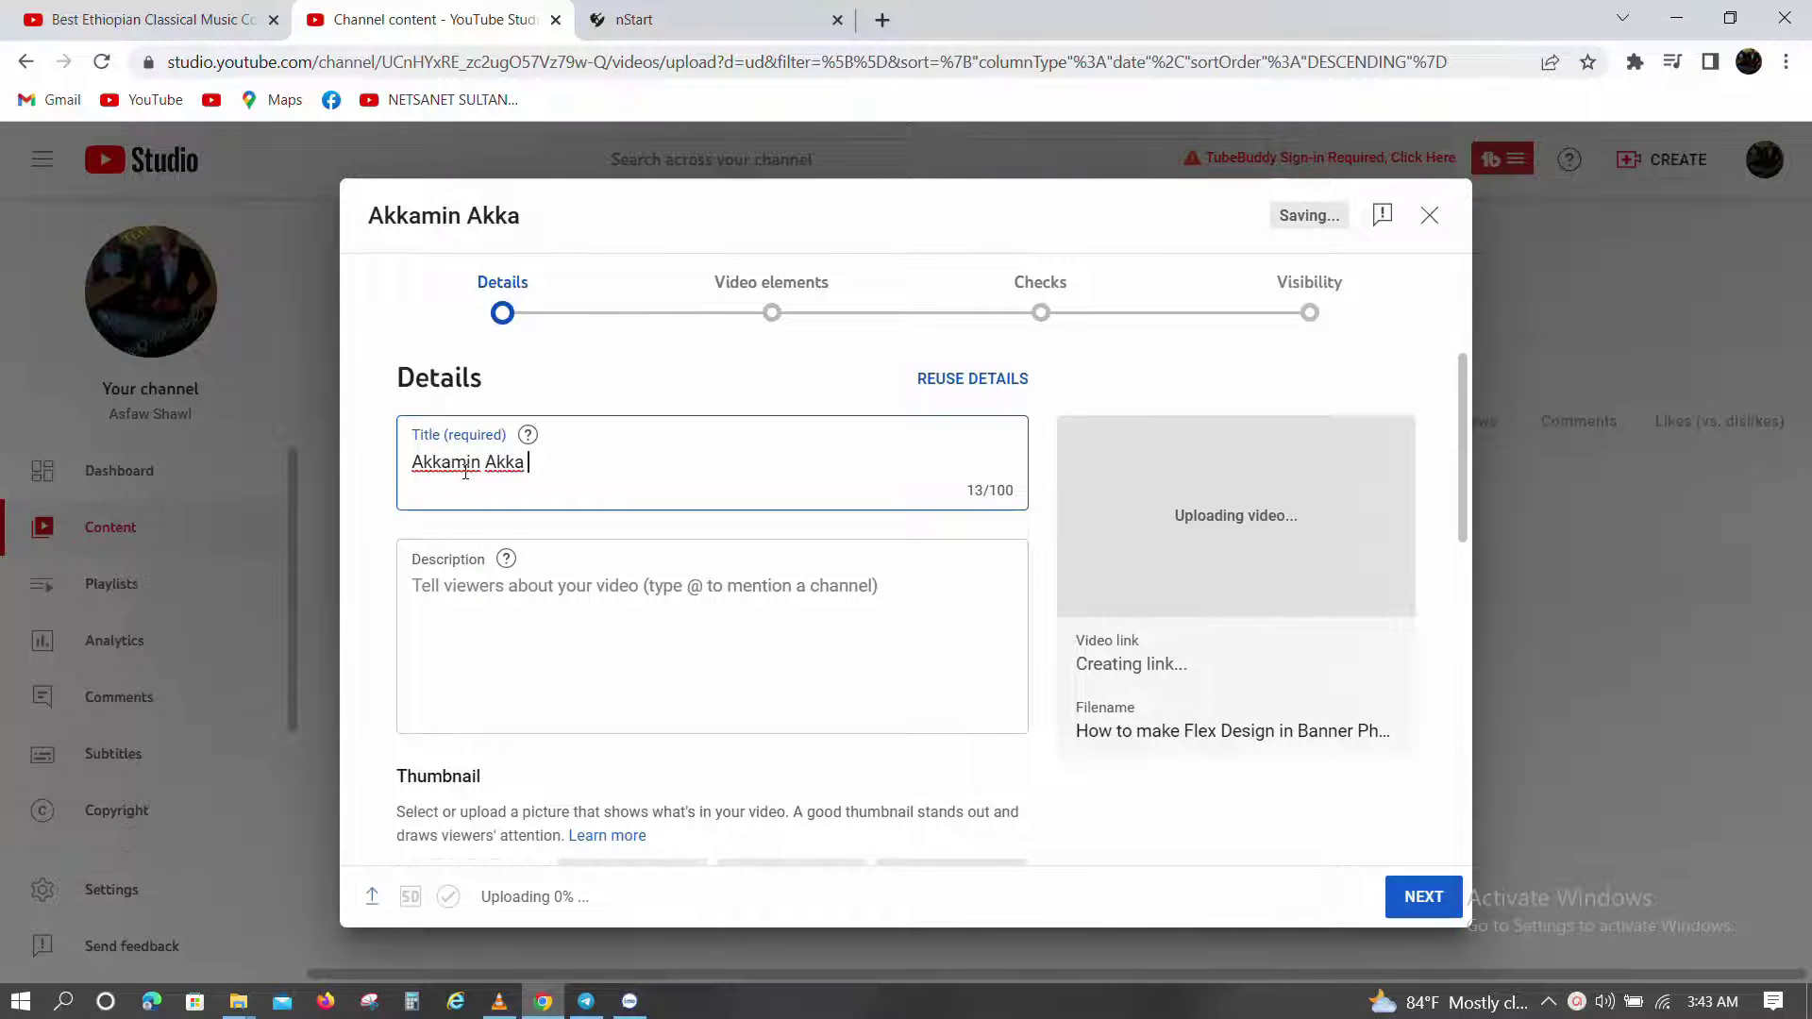
text( Subscri)
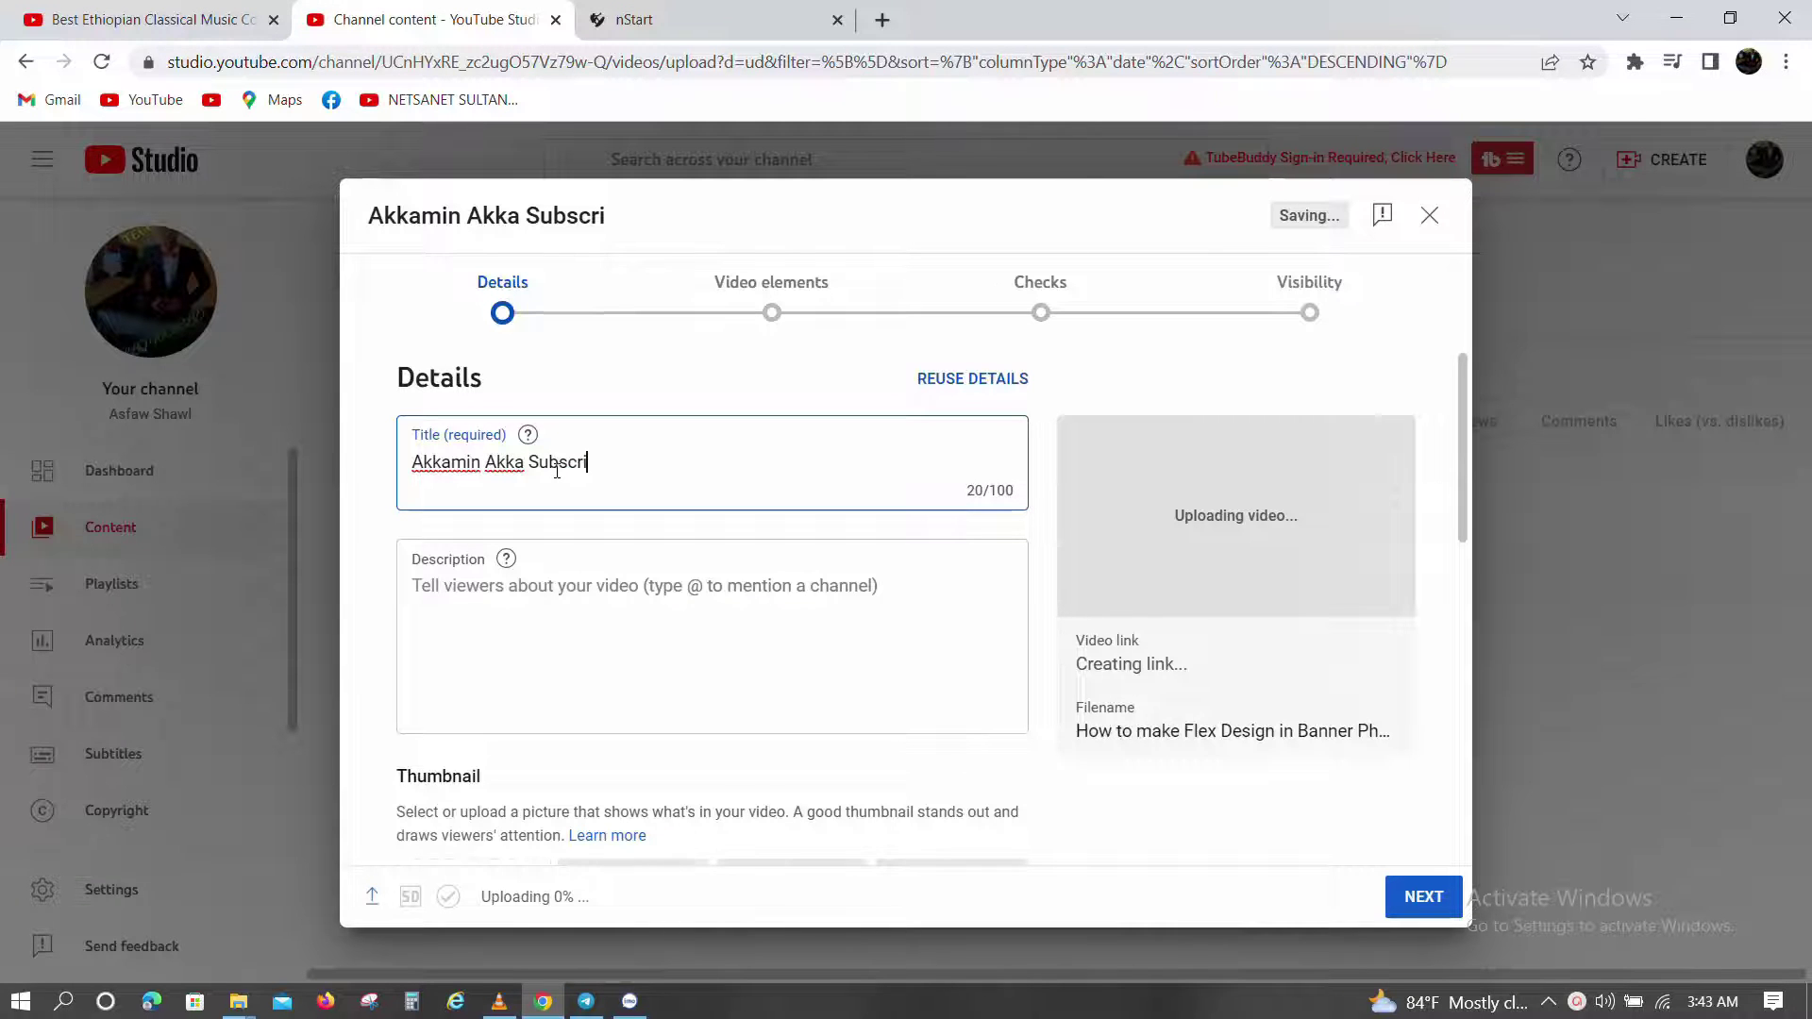
key(BackSpace)
text(be)
- Enter the hashtags "#oro #techno#" in the video's description
click(581, 618)
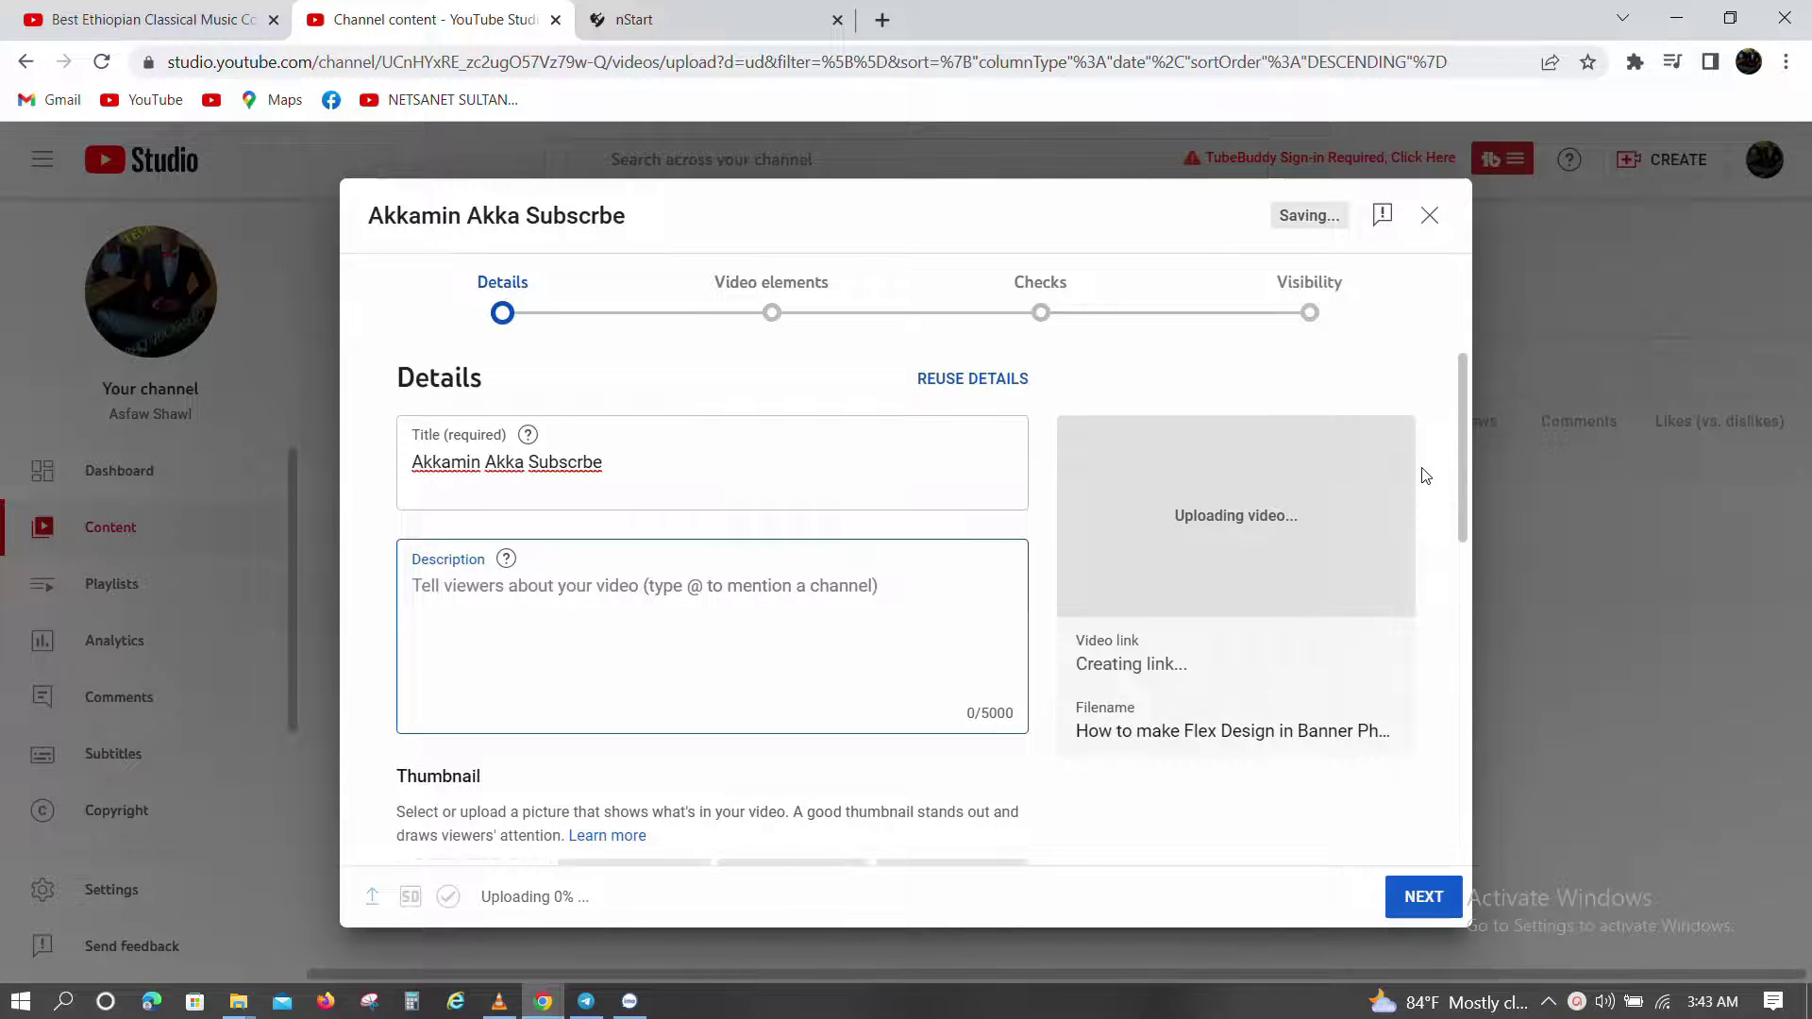
mouse_move(1469, 444)
mouse_down()
mouse_move(1453, 541)
mouse_move(1478, 627)
mouse_move(1458, 415)
mouse_up()
click(563, 620)
text(#y)
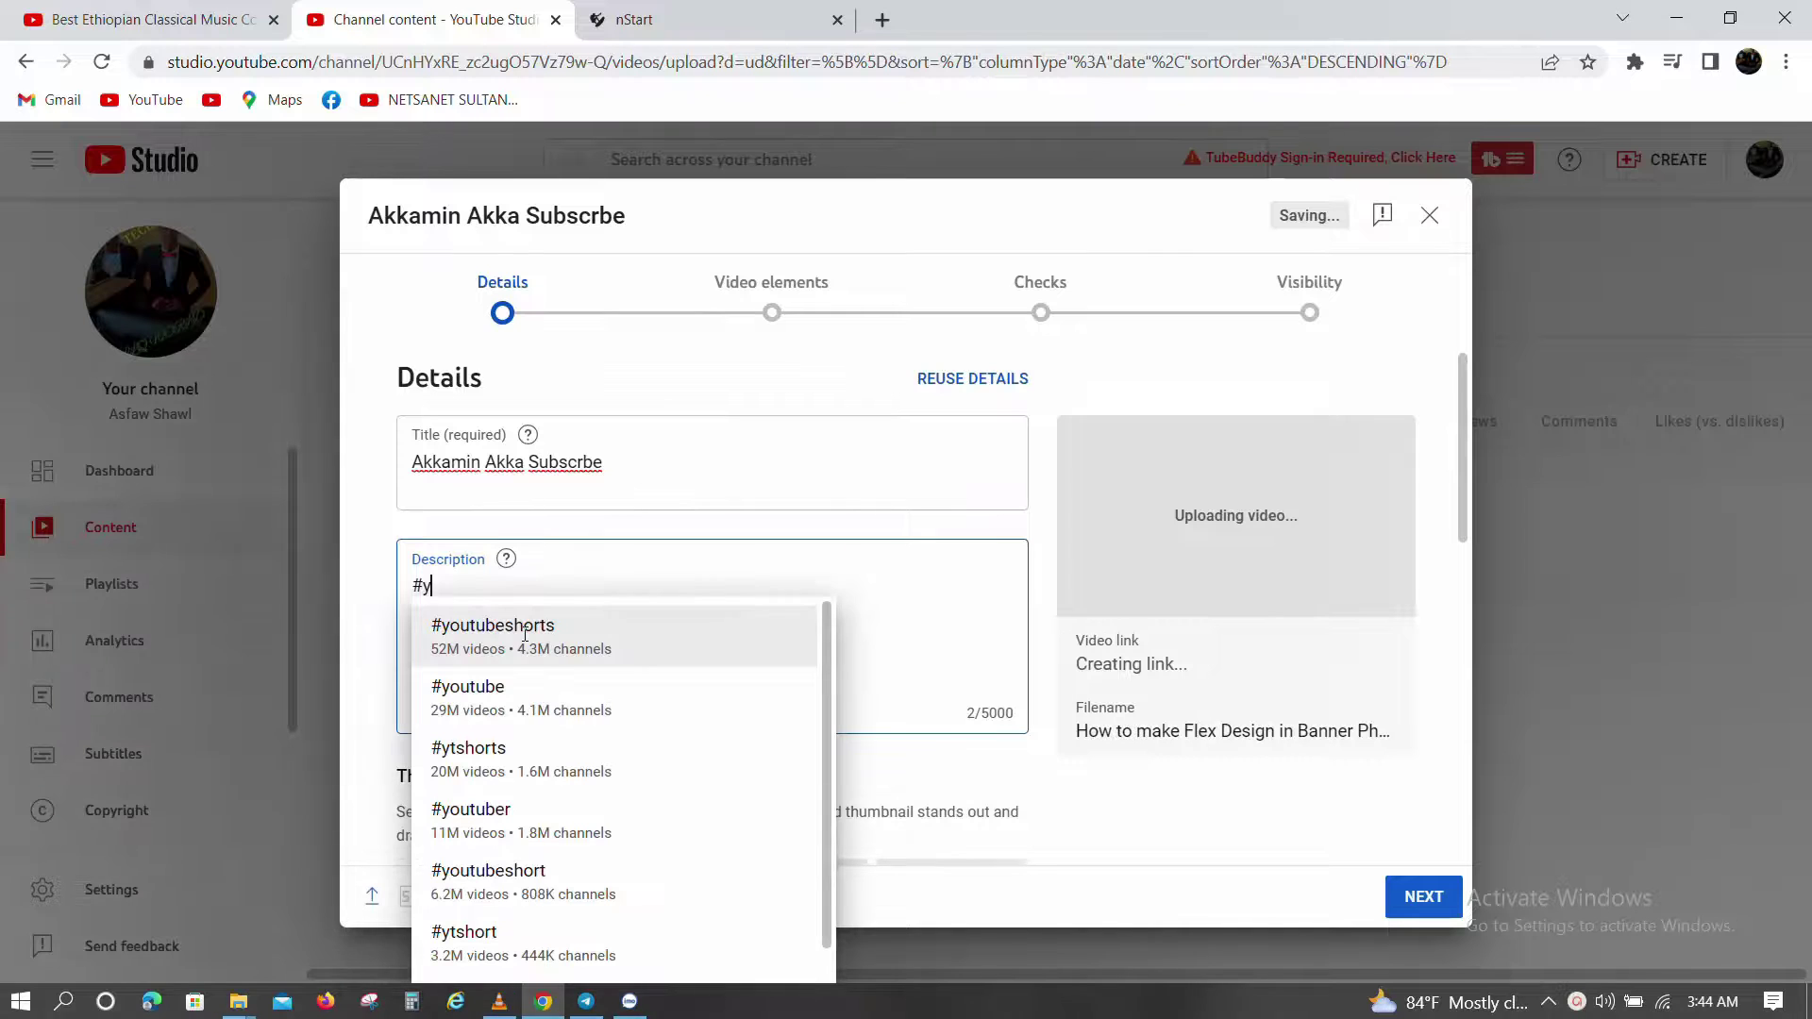
key(BackSpace)
text(o)
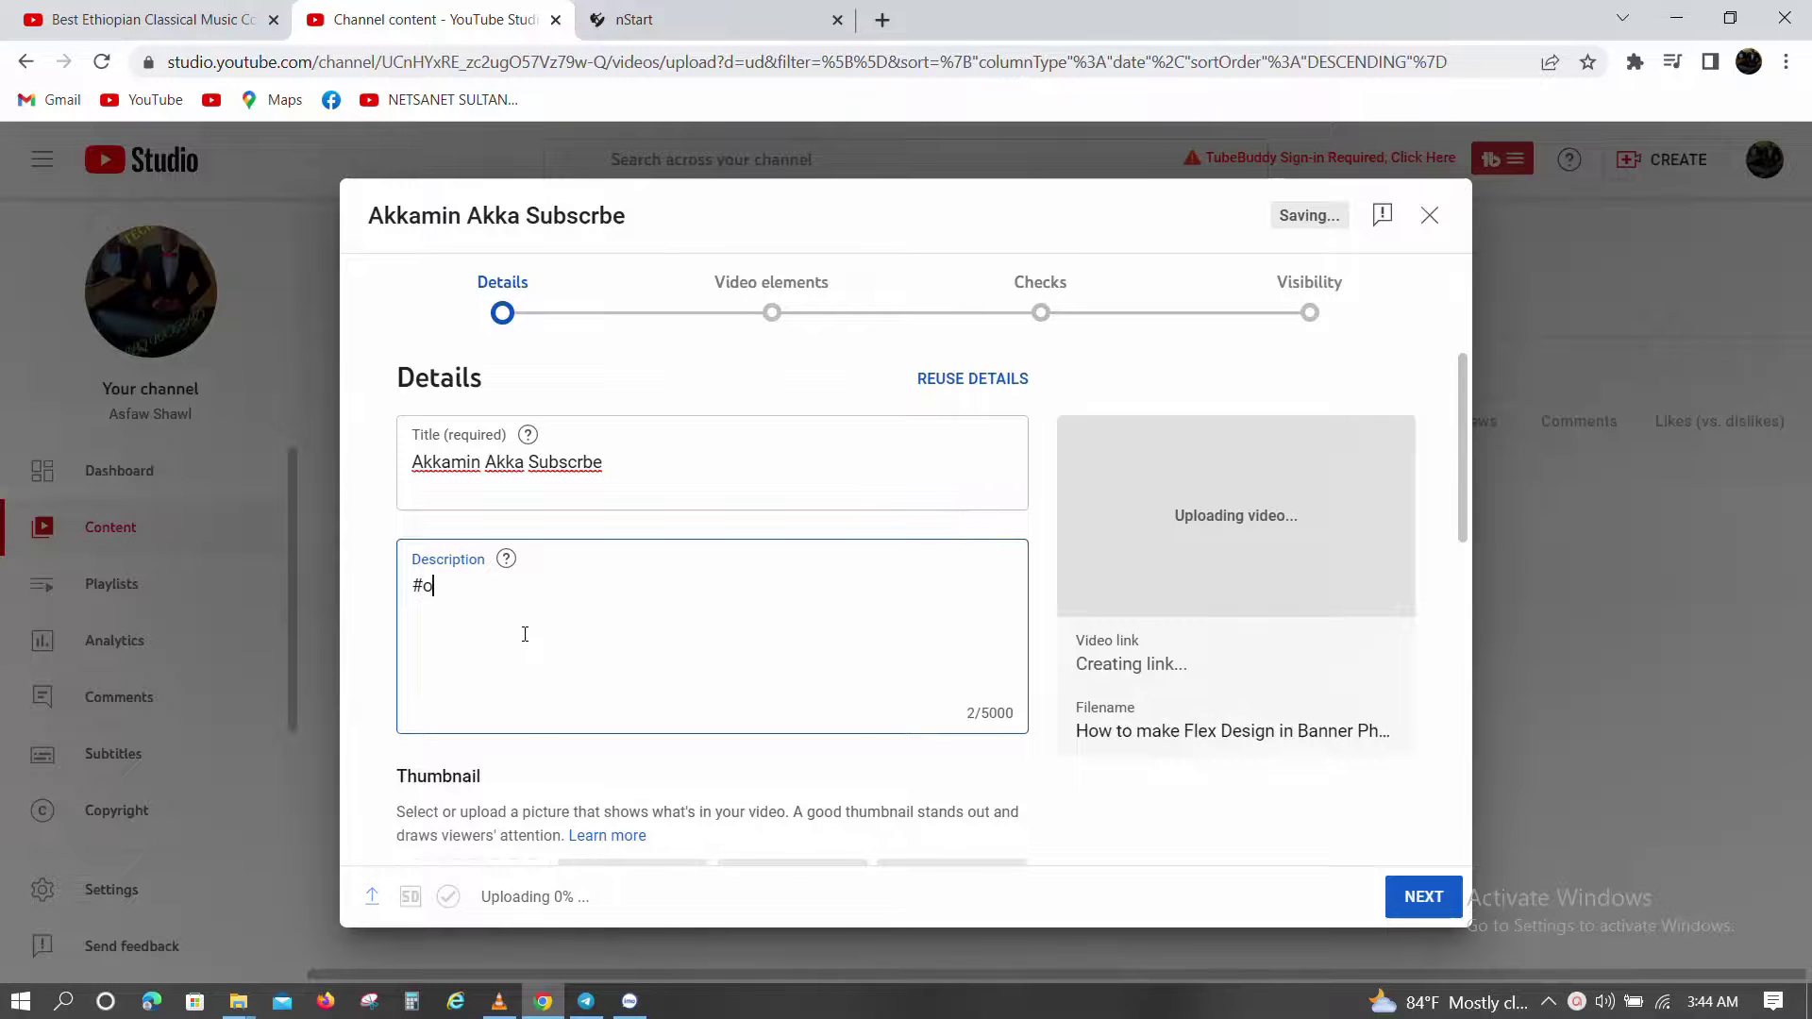
text(ro #)
text(techn)
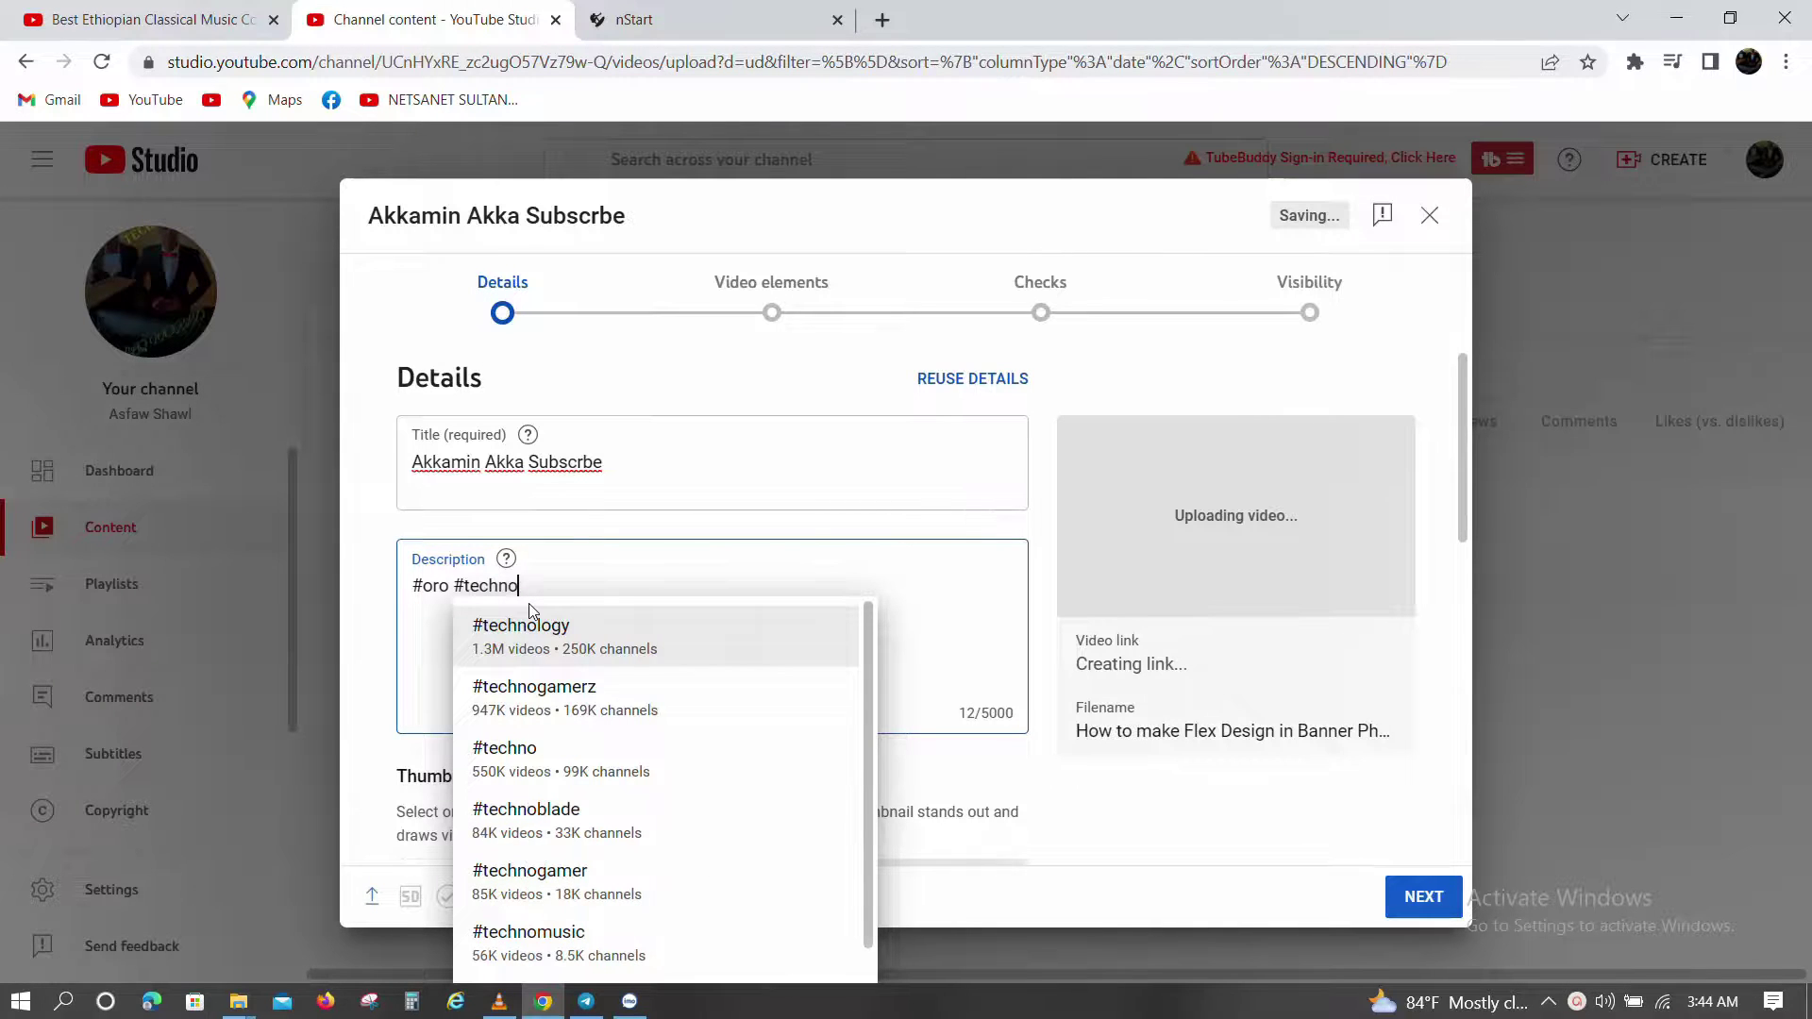
text(o#)
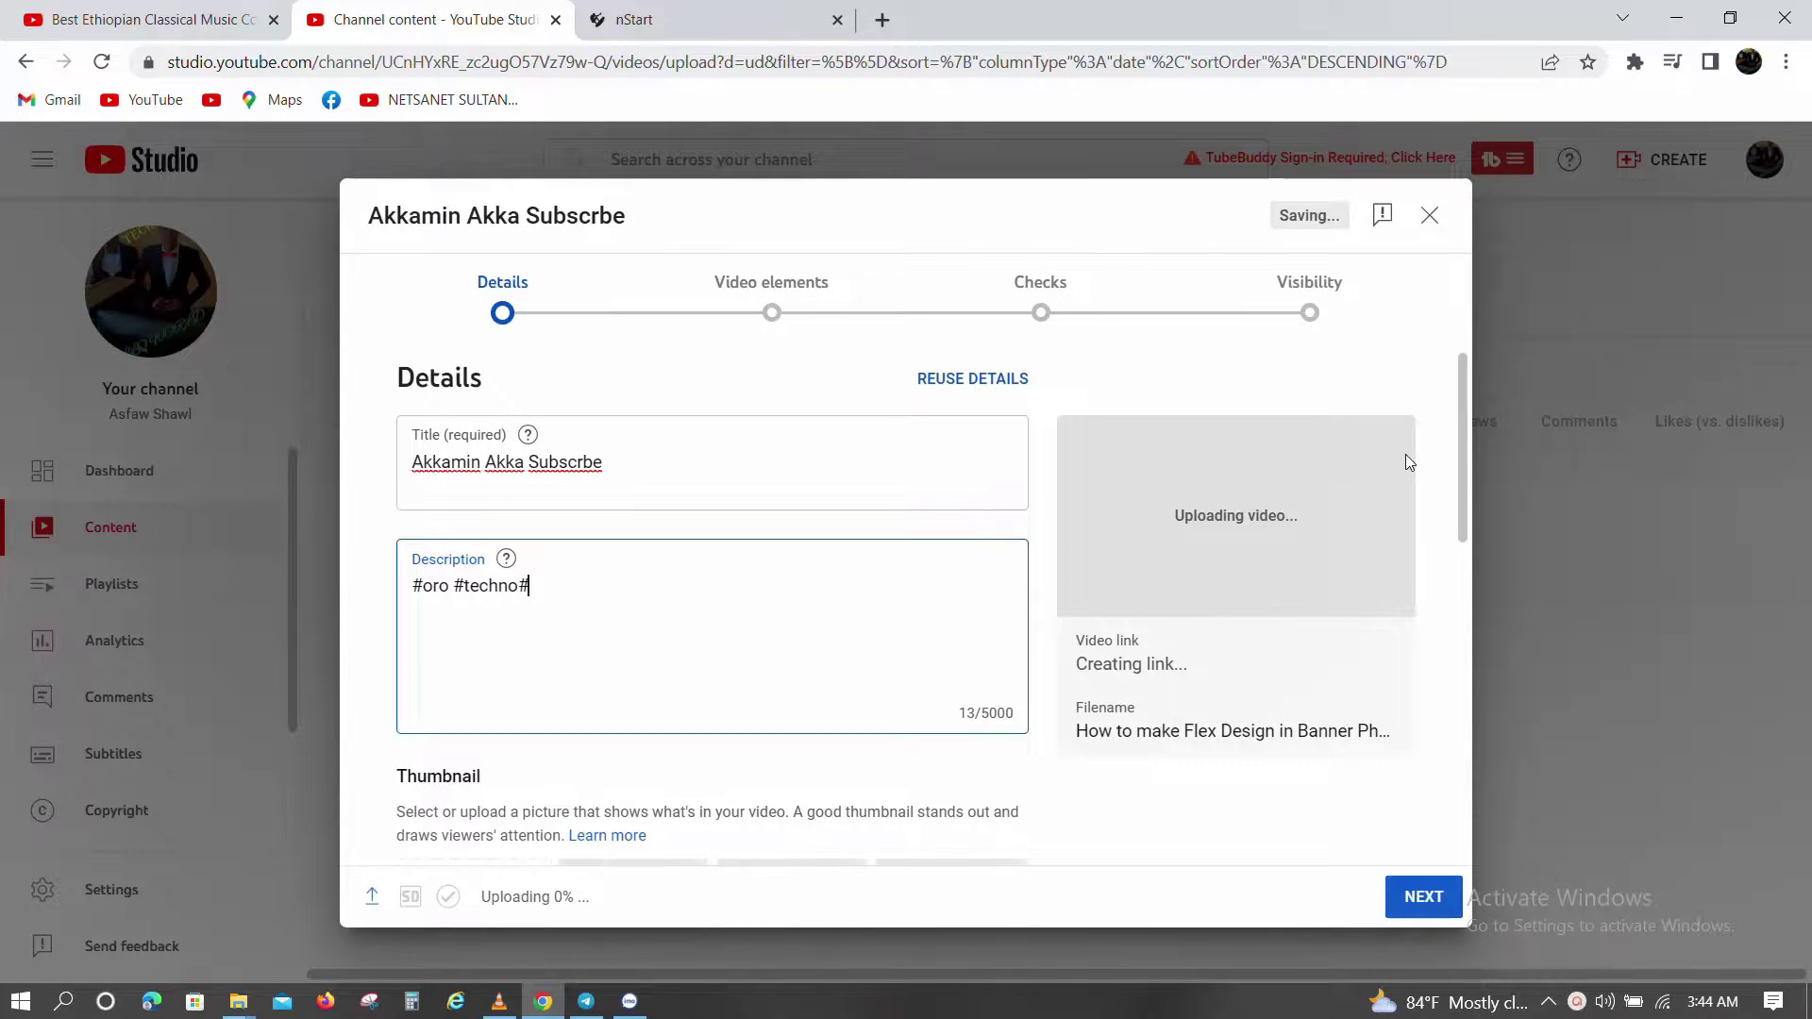
drag(1464, 457, 1463, 399)
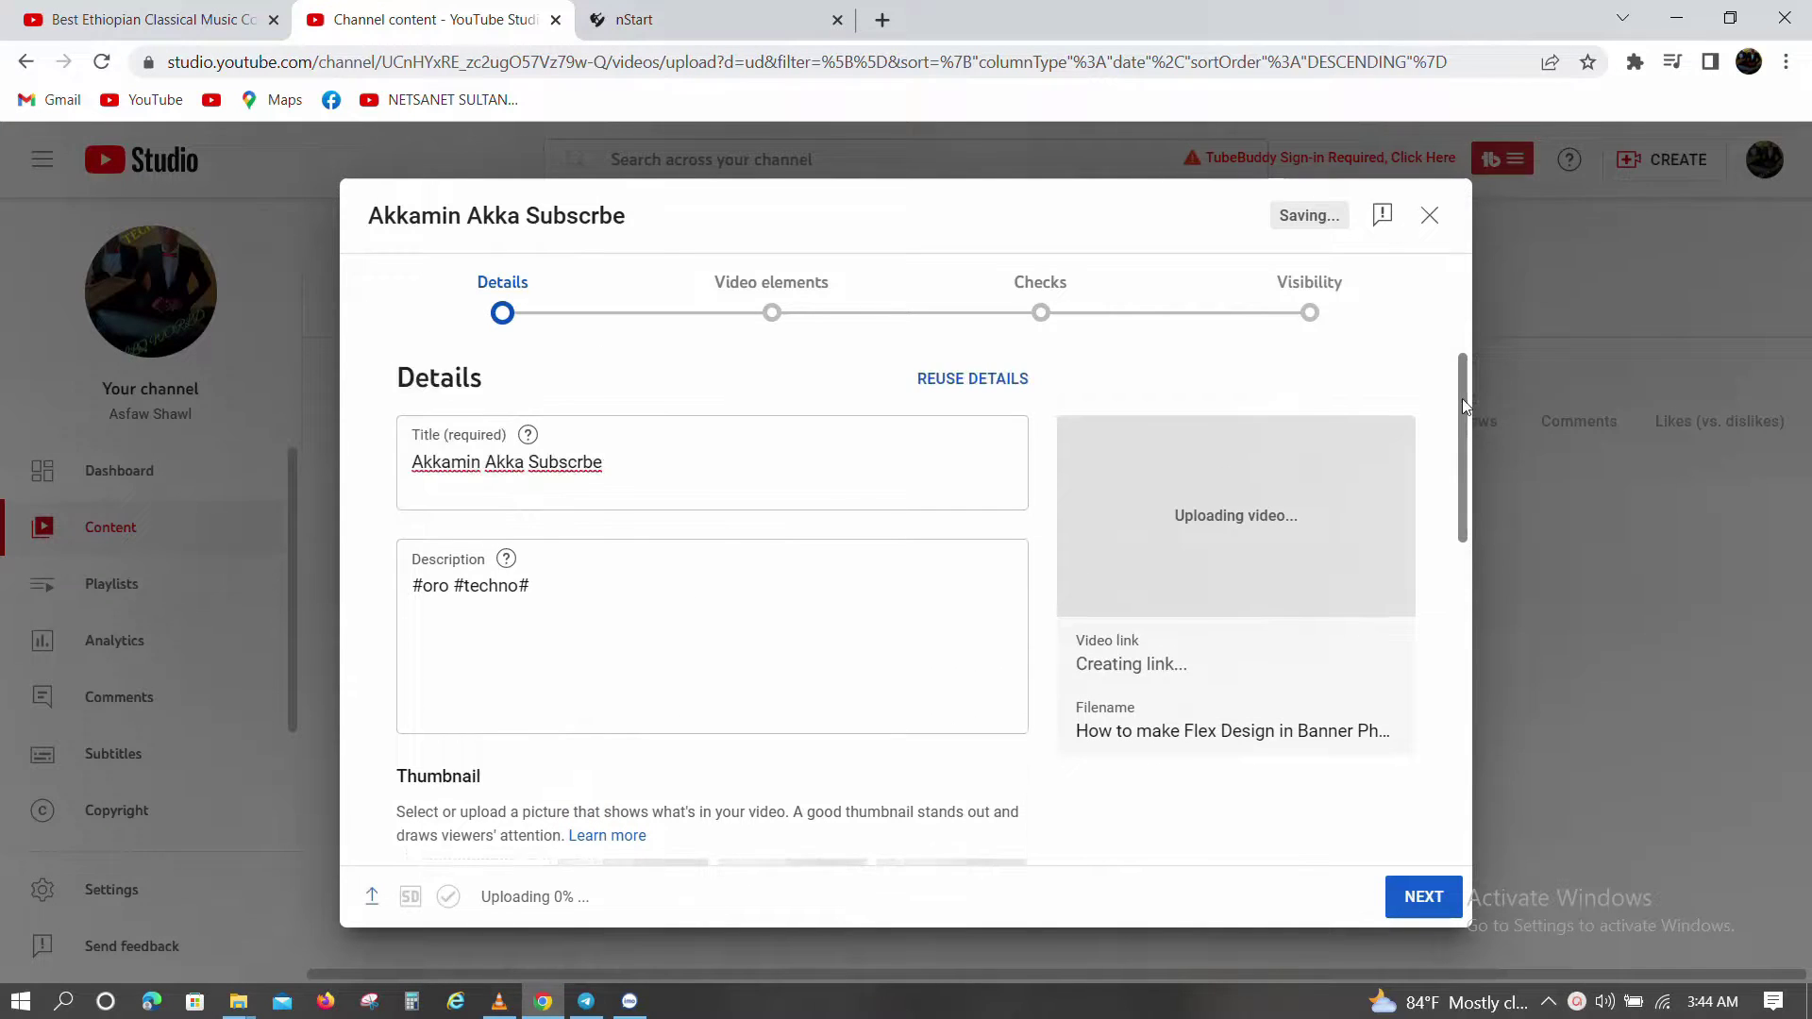
click(1465, 563)
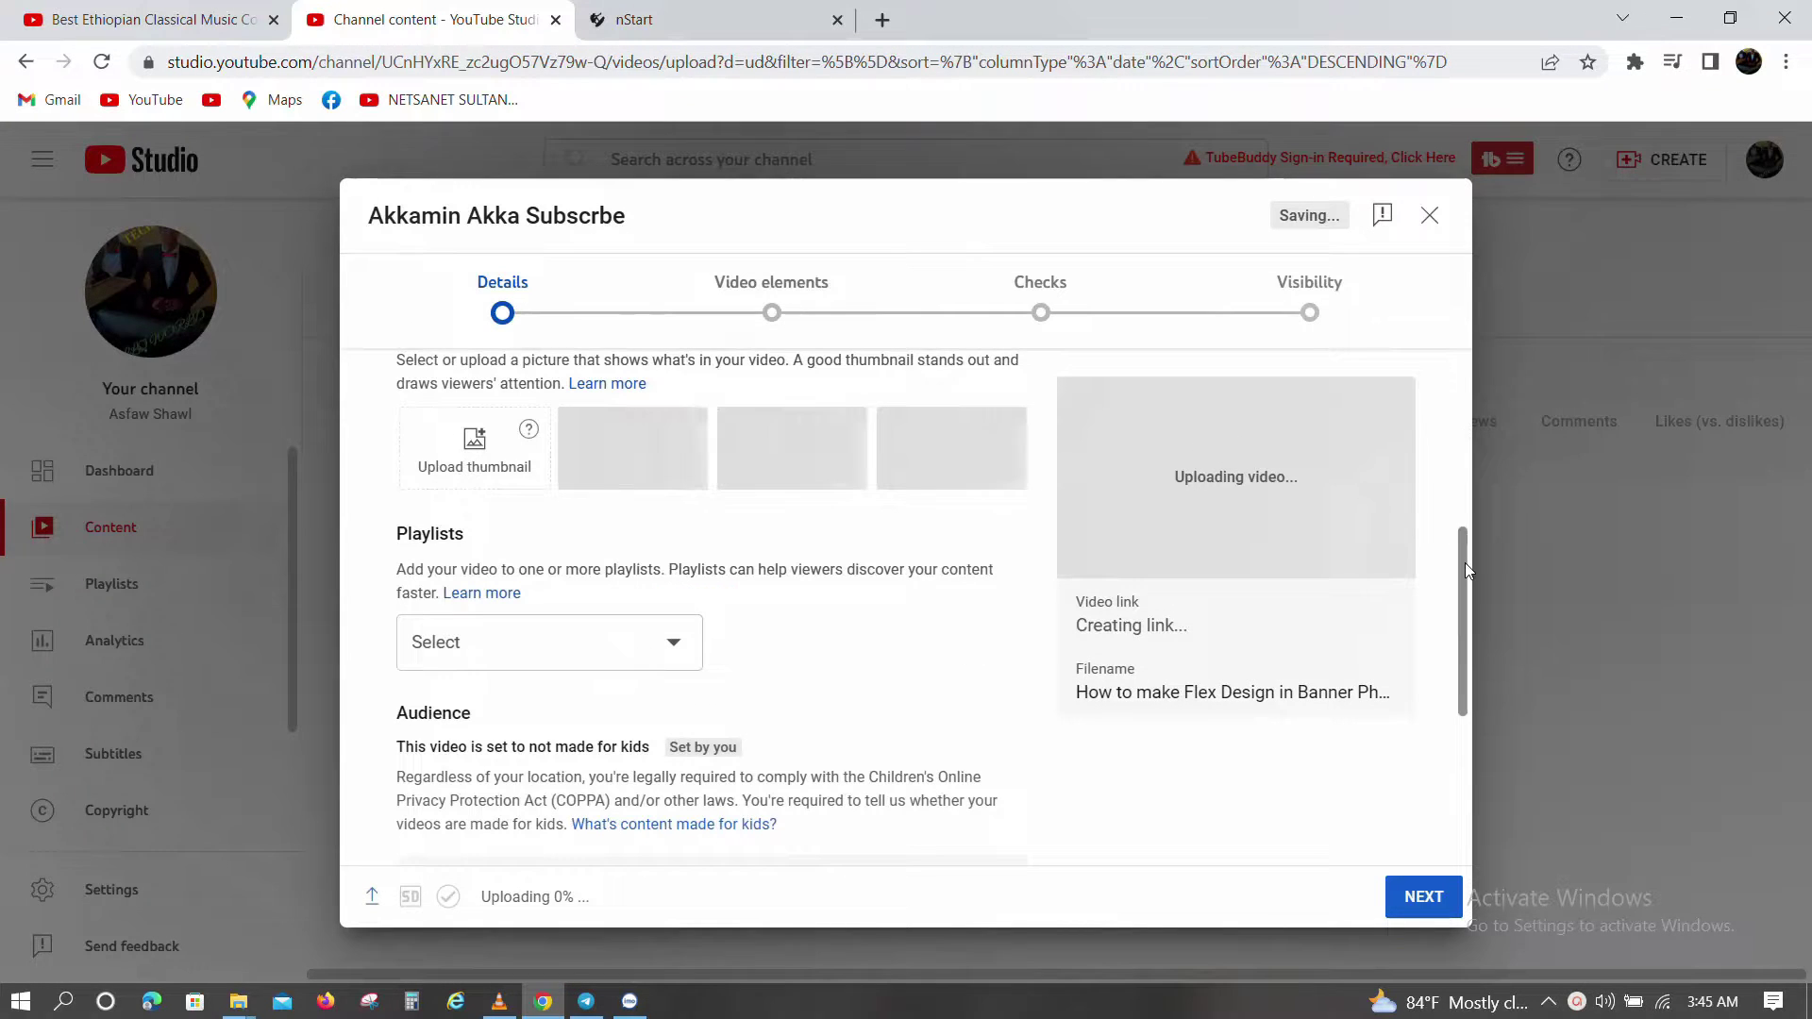
click(1469, 478)
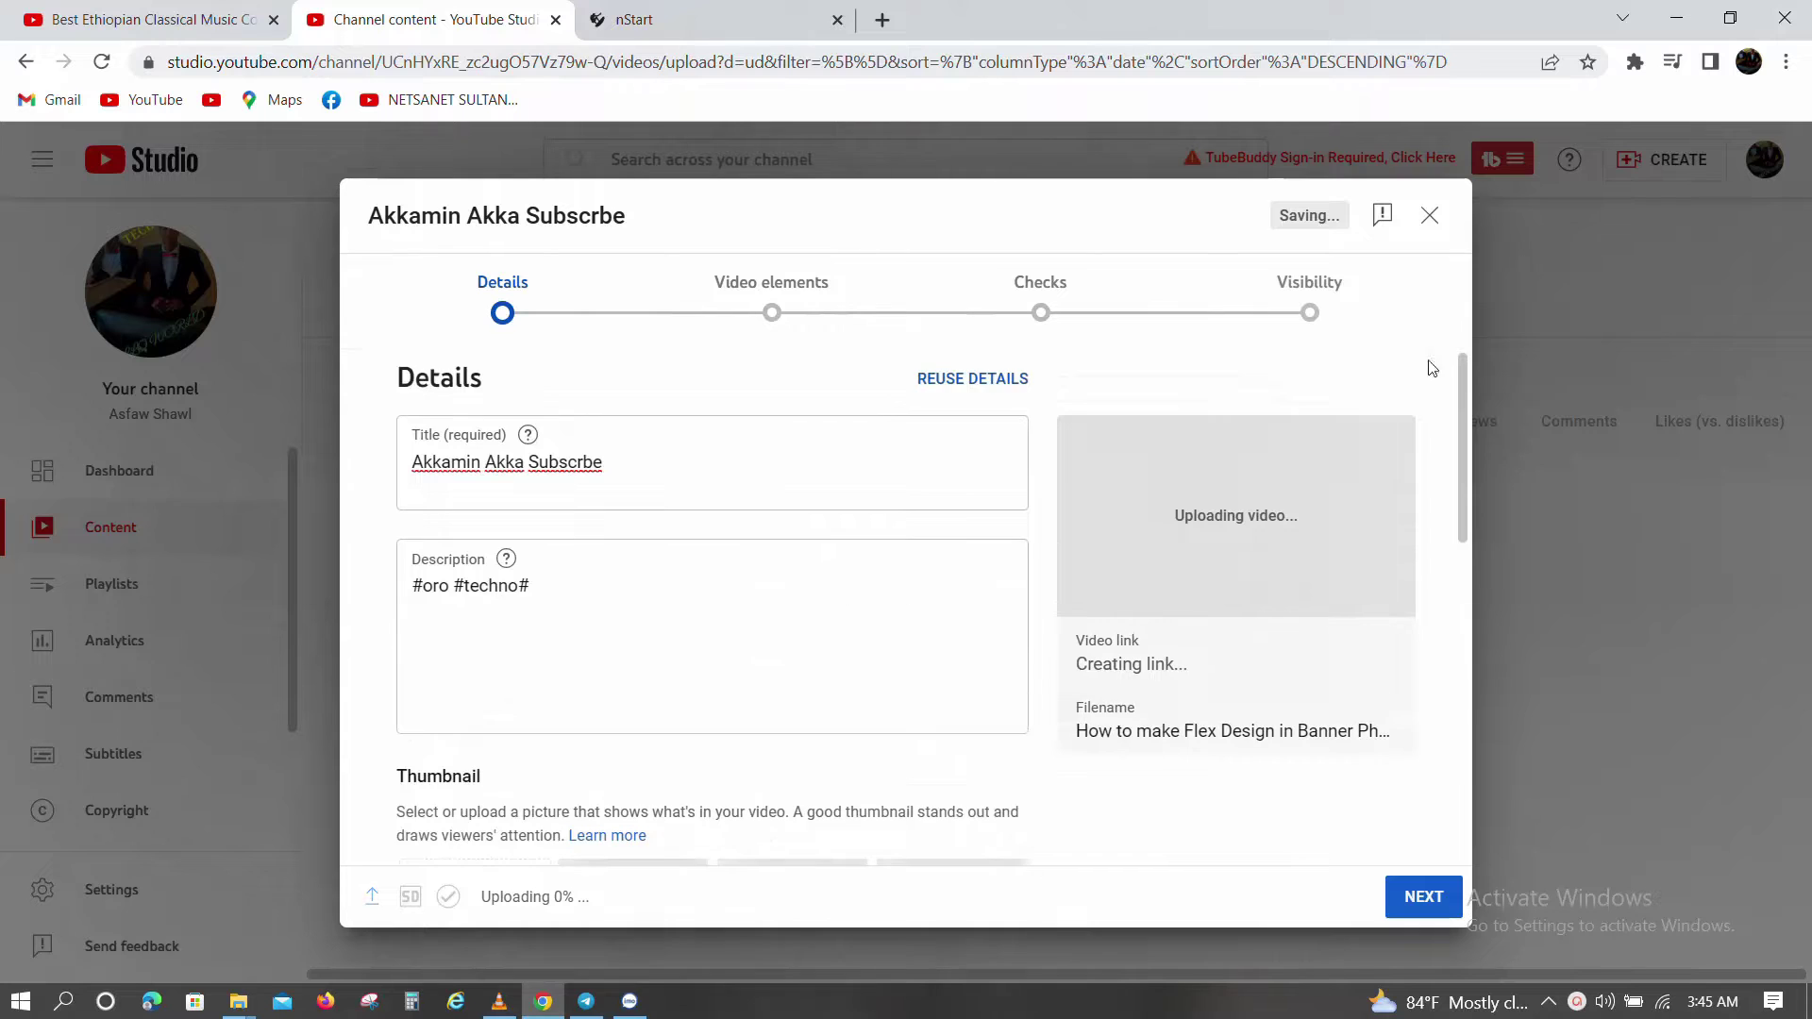
click(661, 19)
click(456, 11)
click(652, 469)
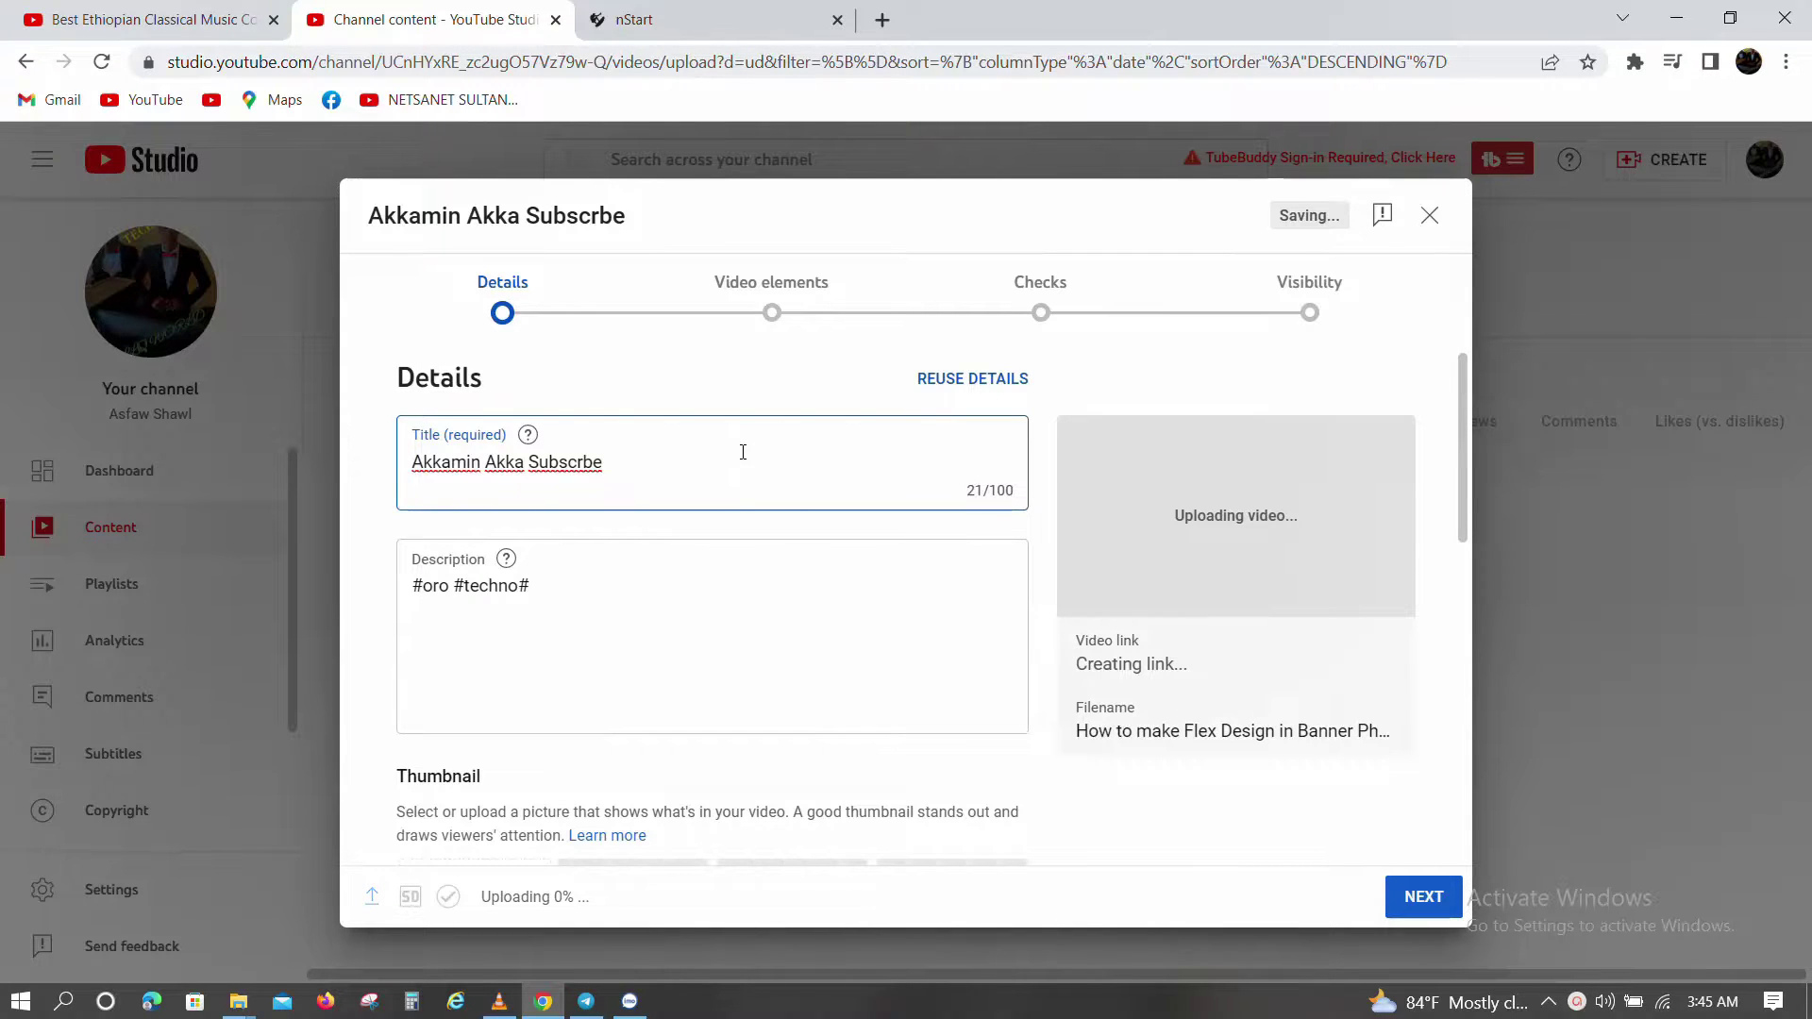
key(ctrl+a)
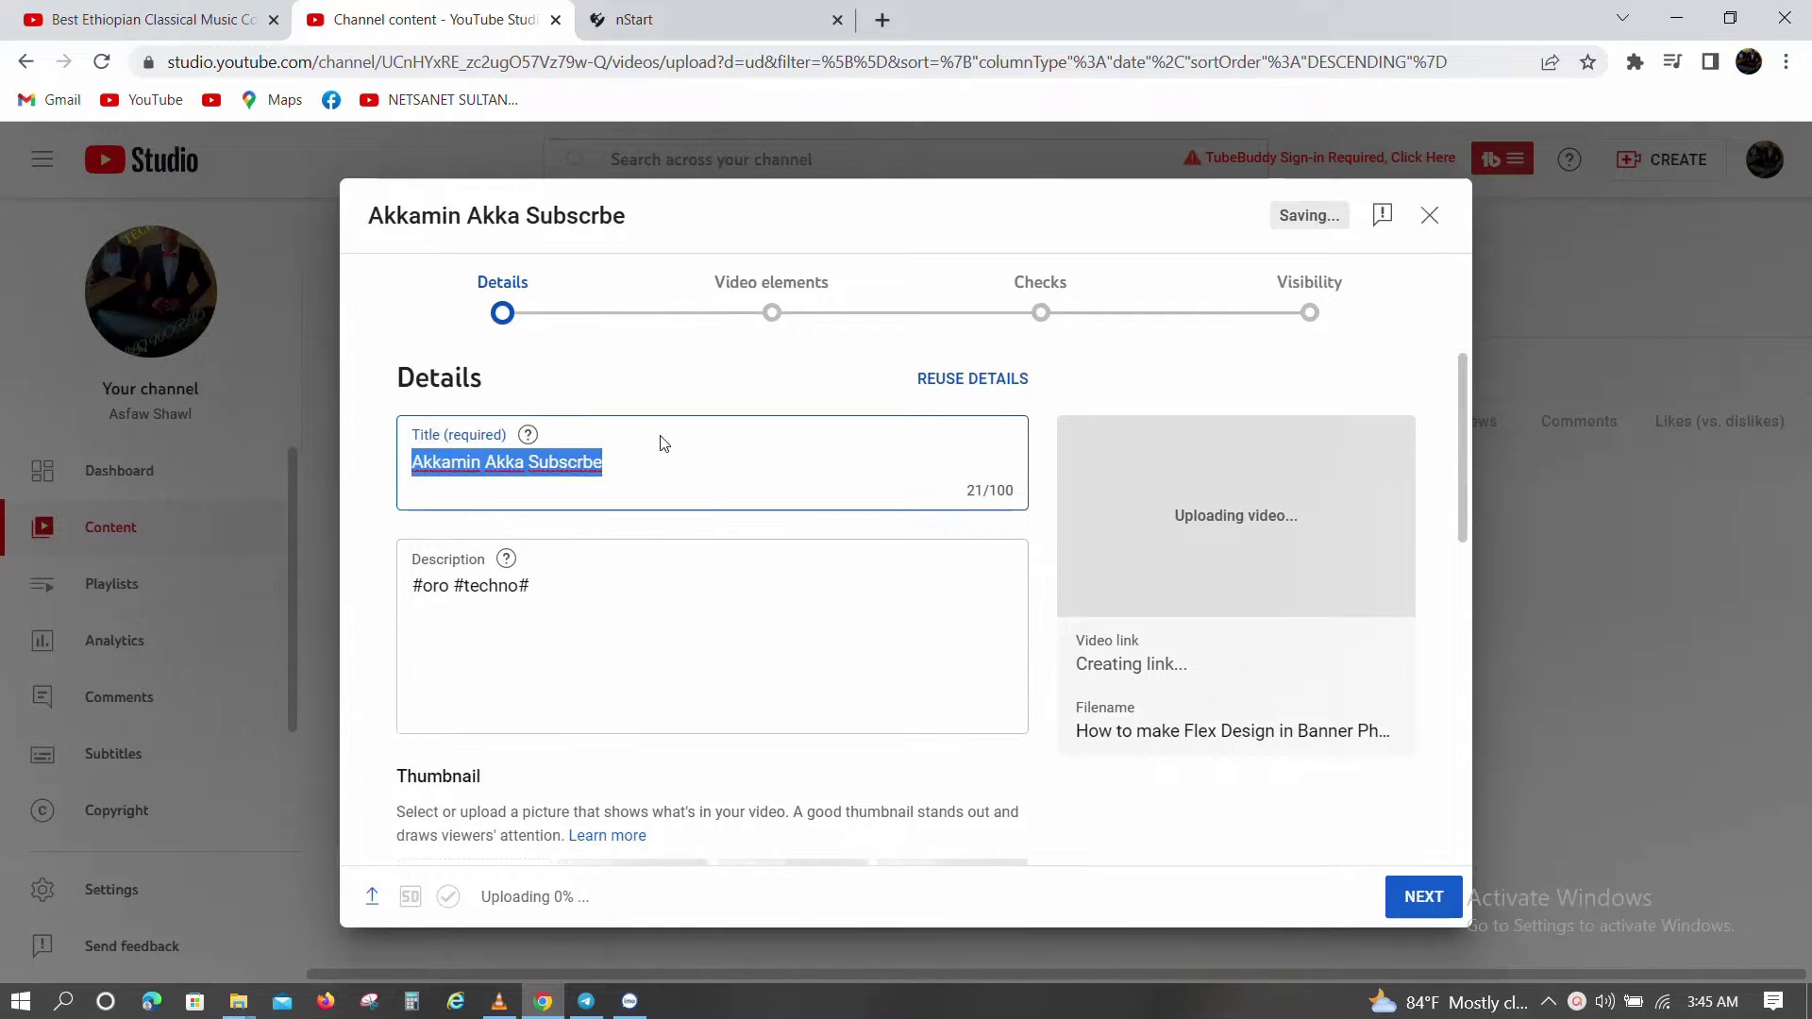
click(647, 471)
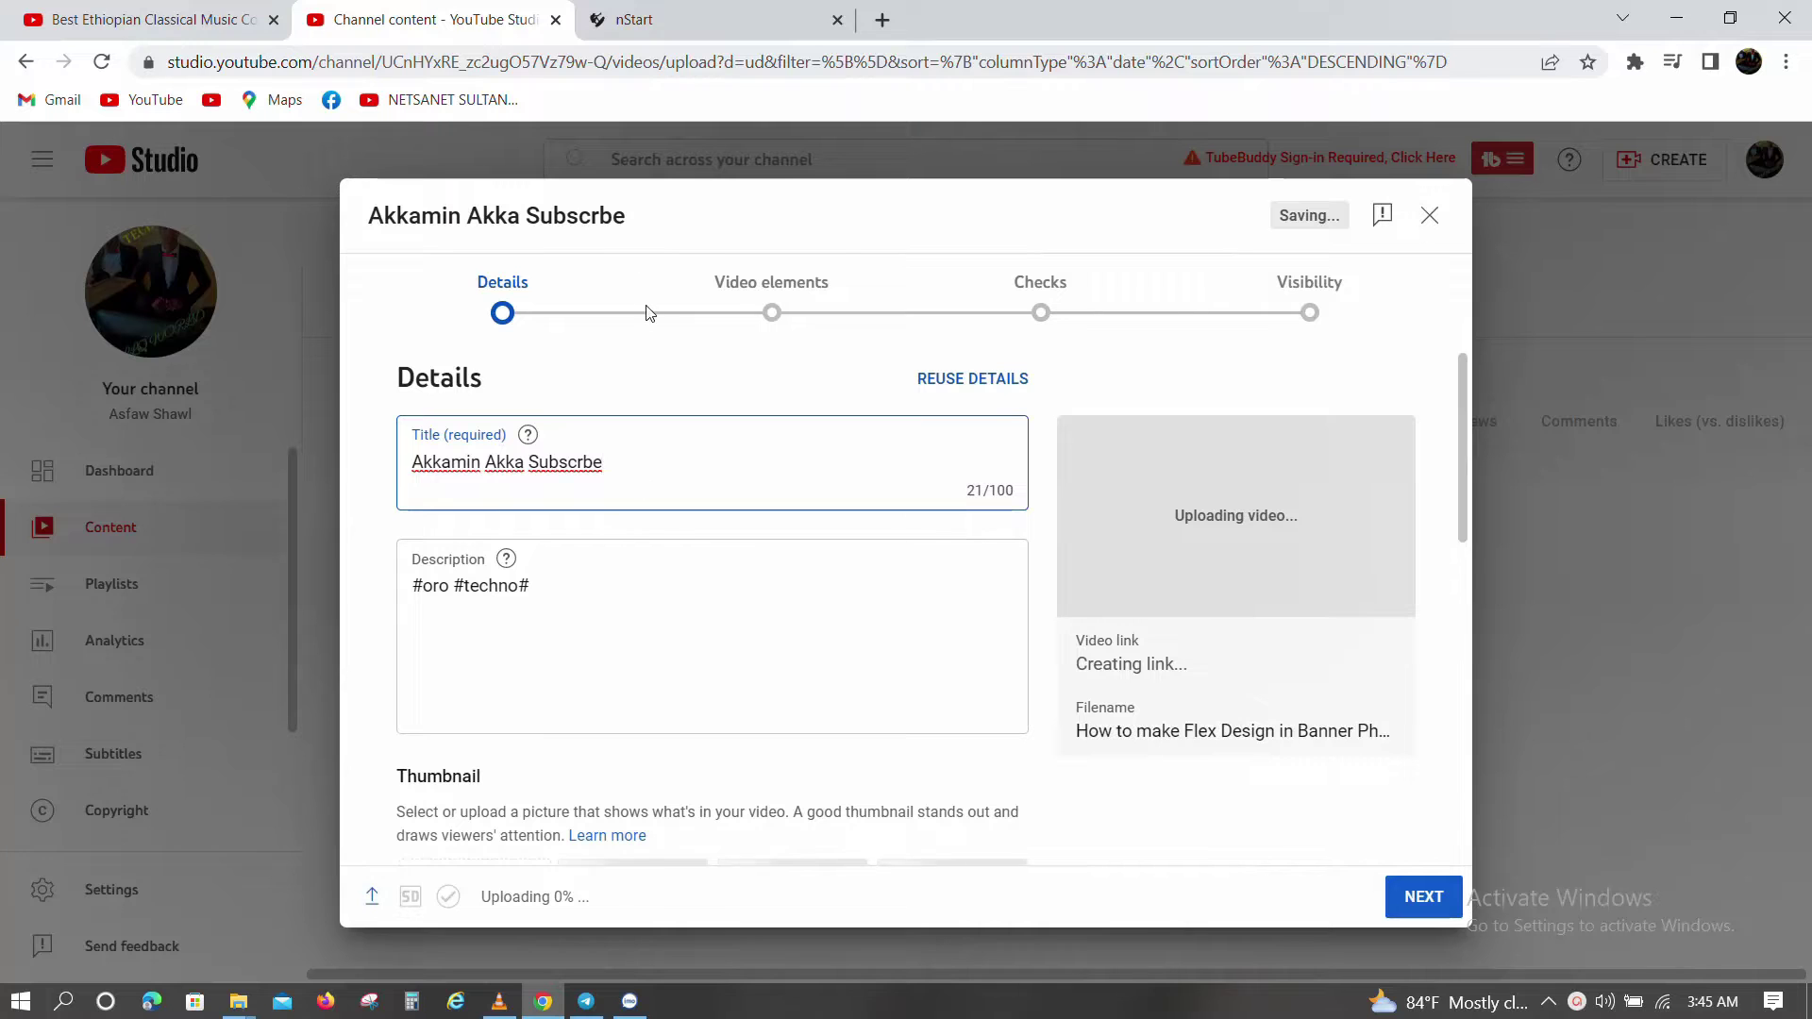
click(622, 12)
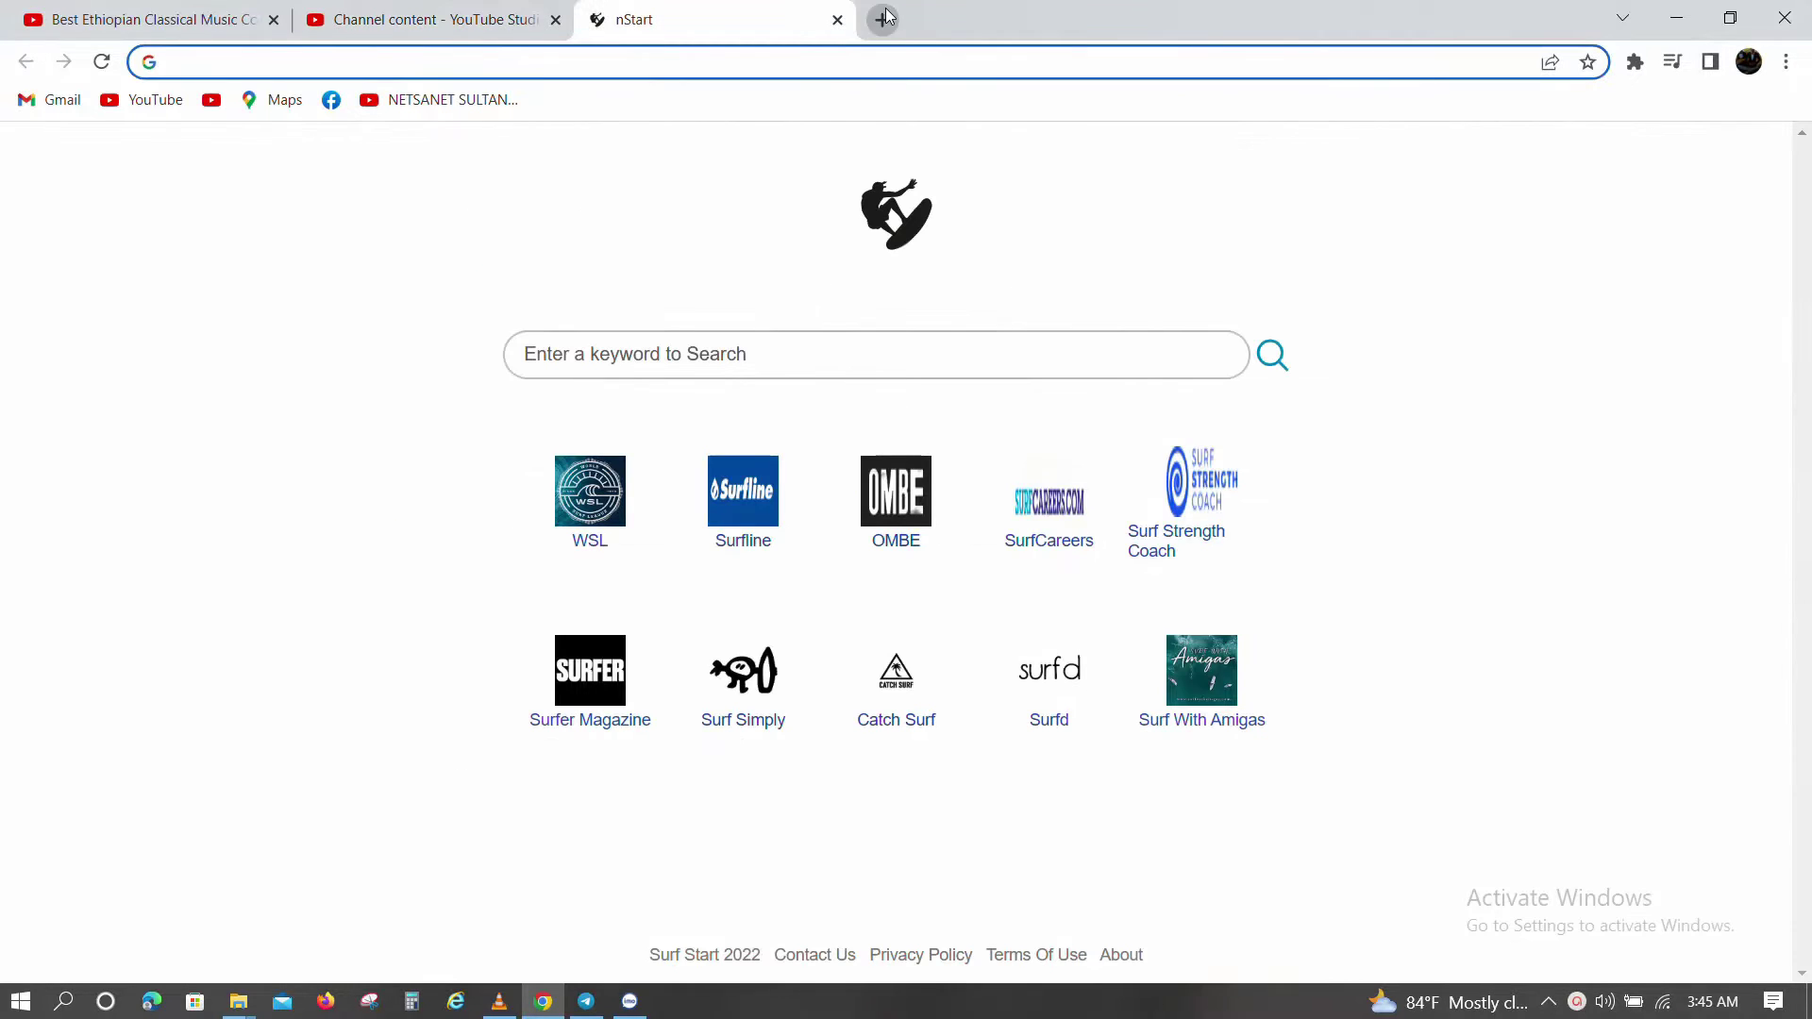
click(1575, 1010)
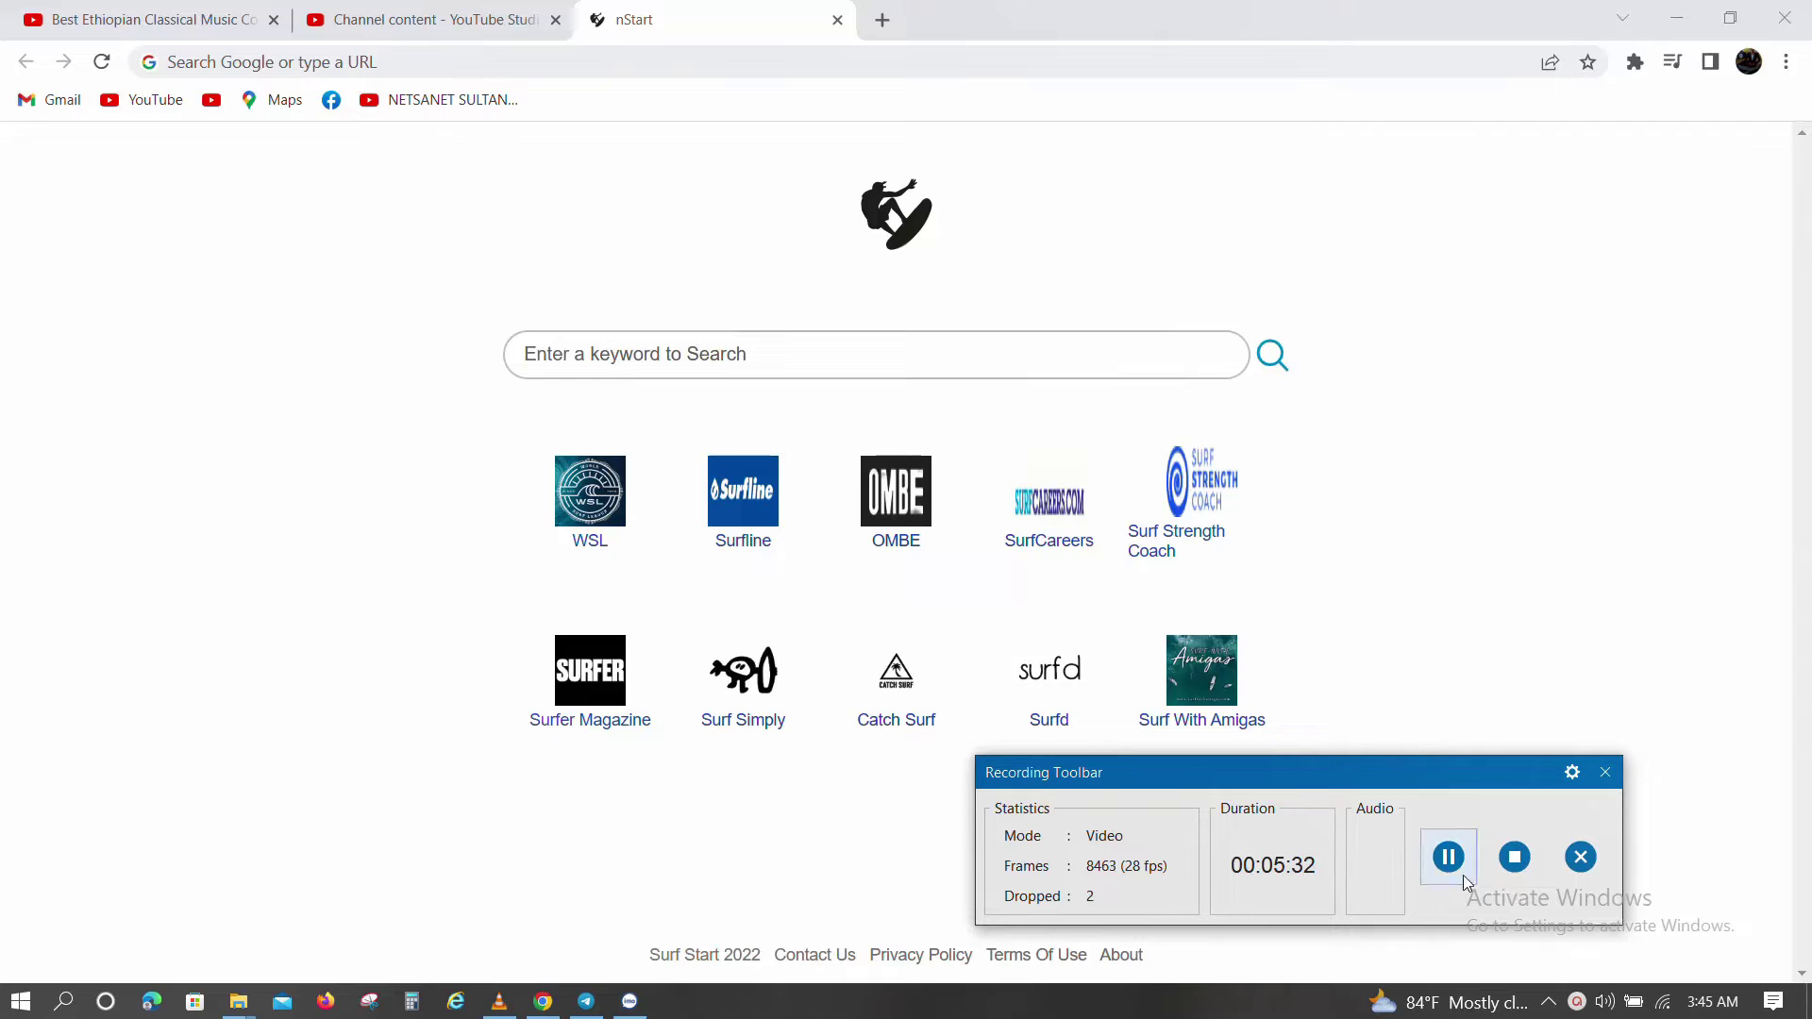
click(1461, 872)
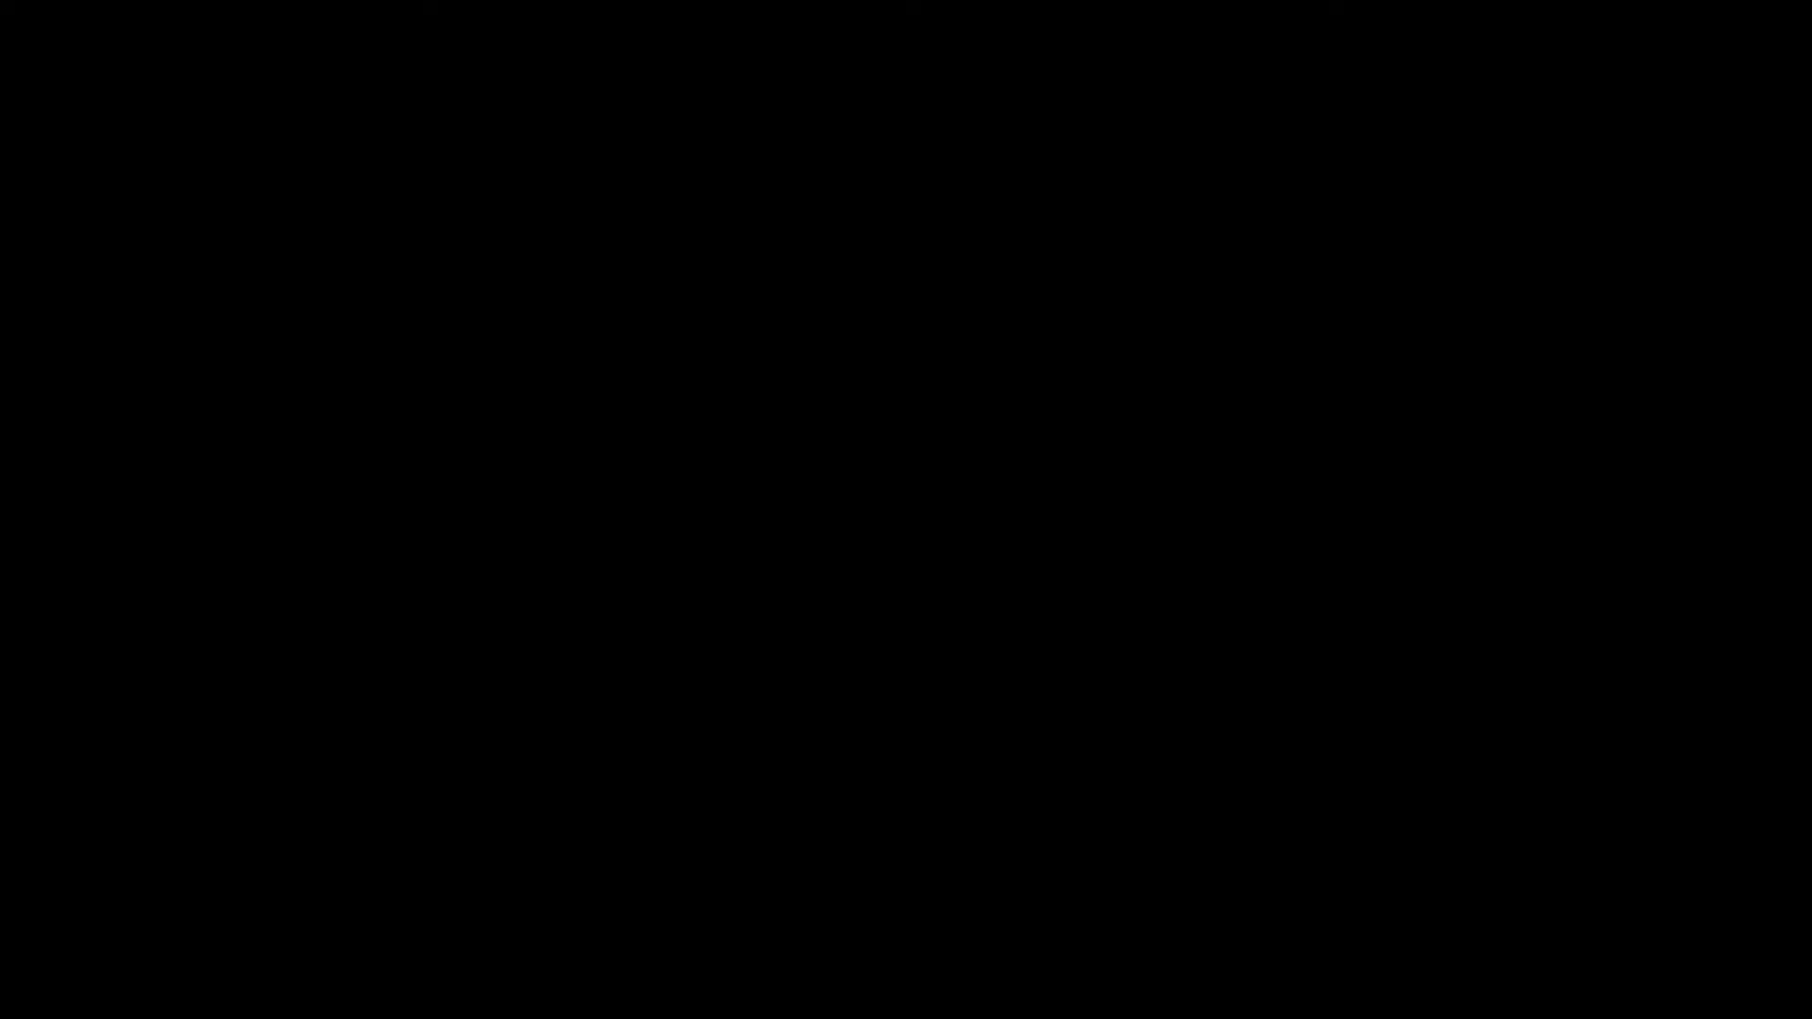